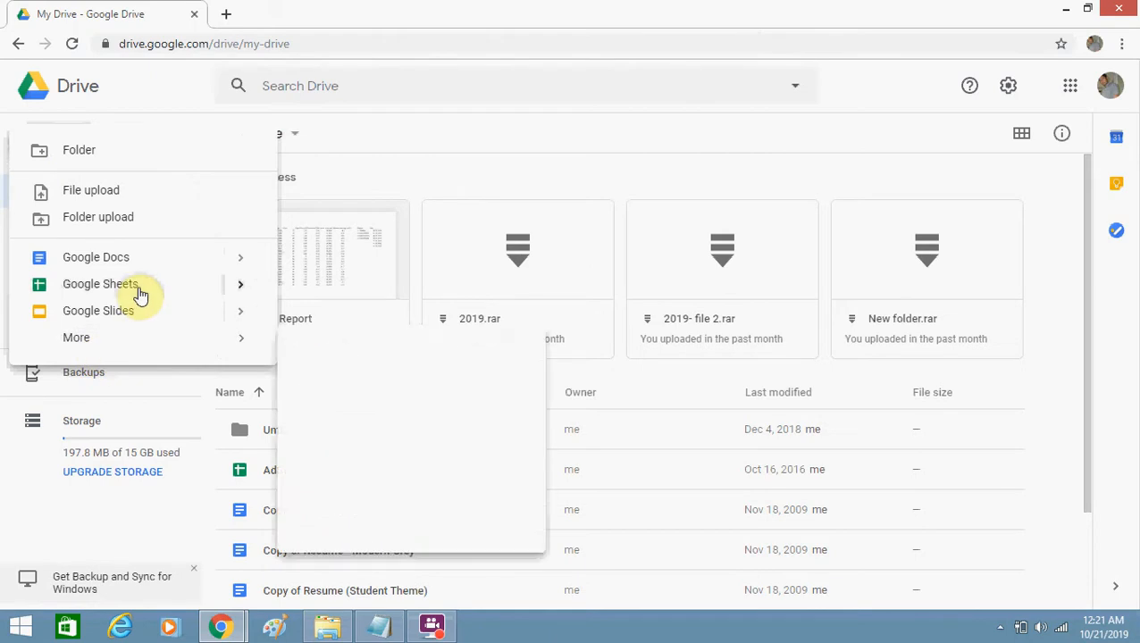
- Create a blank Google Sheets spreadsheet and rename it "My Worksheet"
click(139, 288)
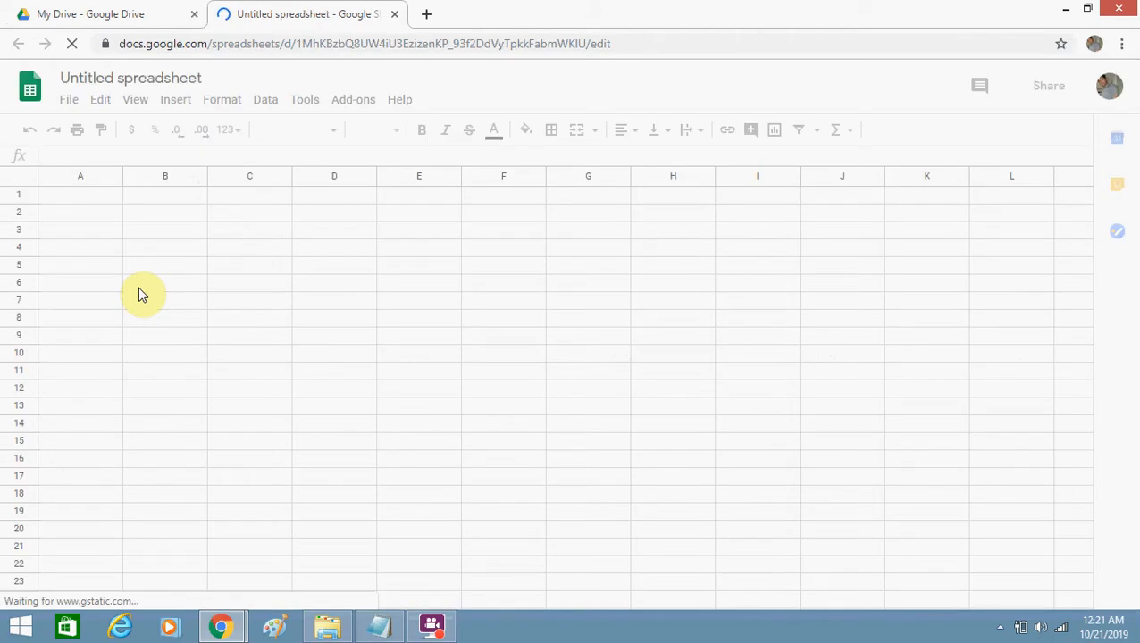
click(160, 84)
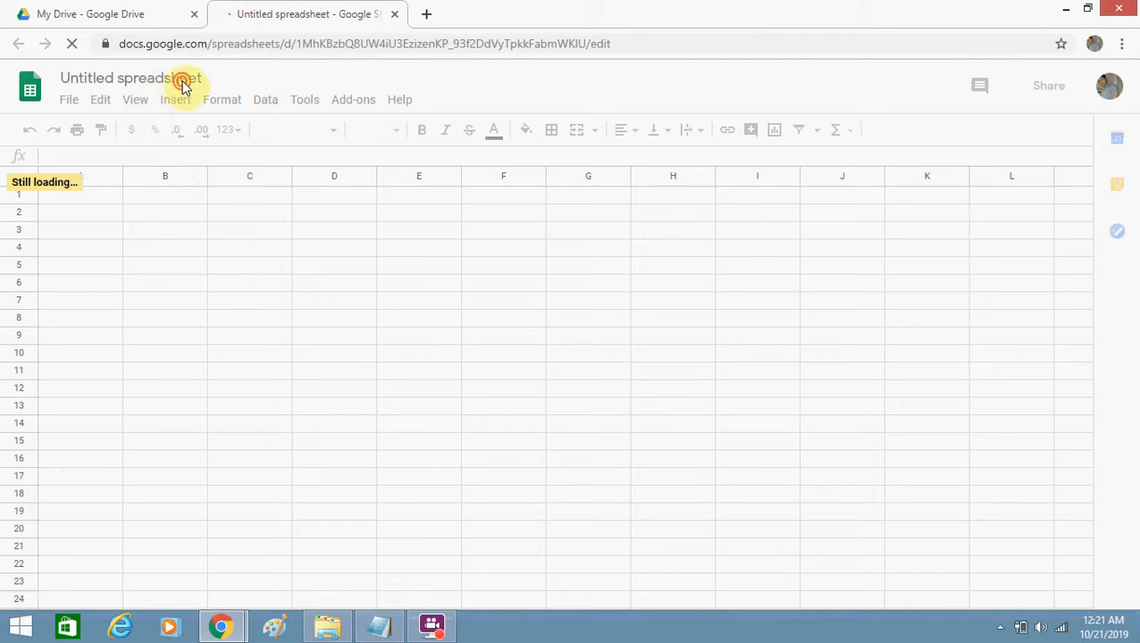
click(181, 80)
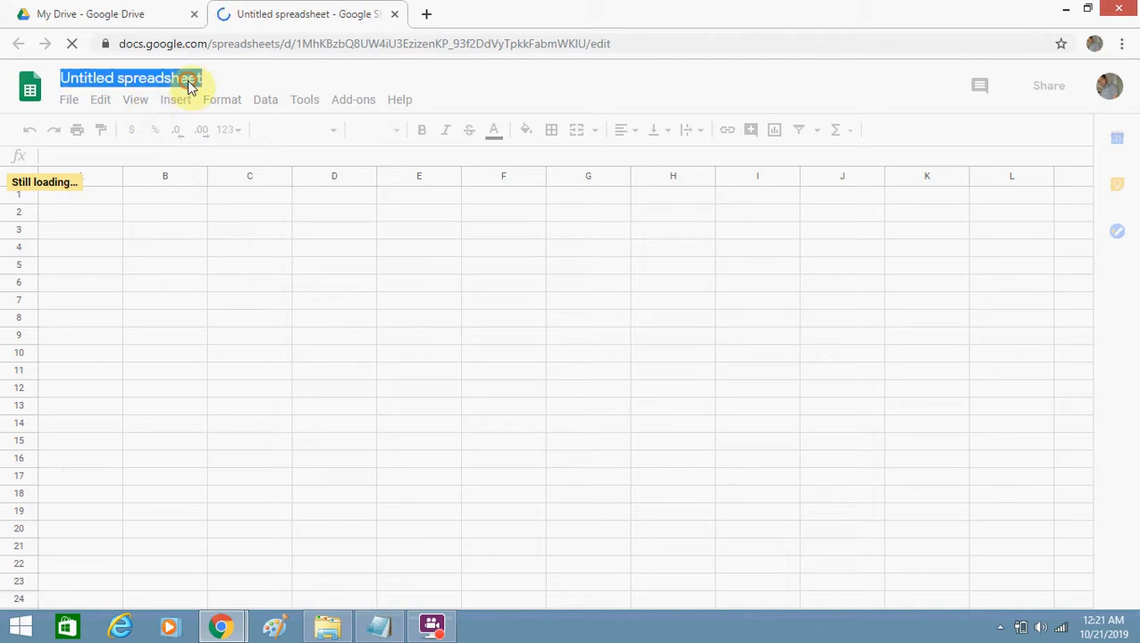
click(195, 81)
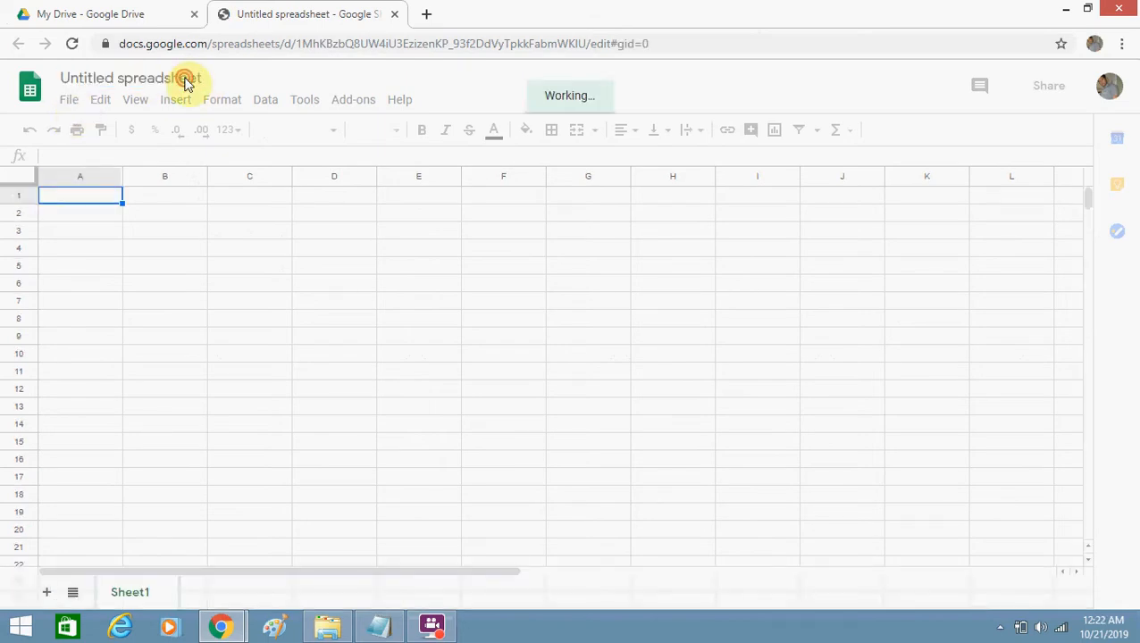
double_click(189, 80)
triple_click(189, 78)
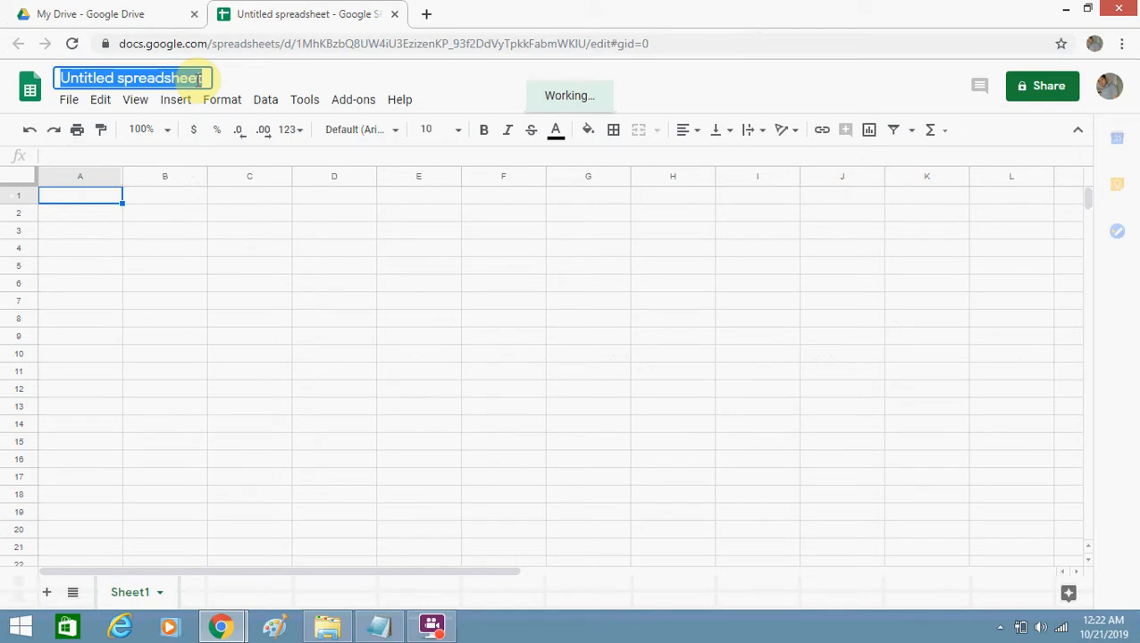
text(My )
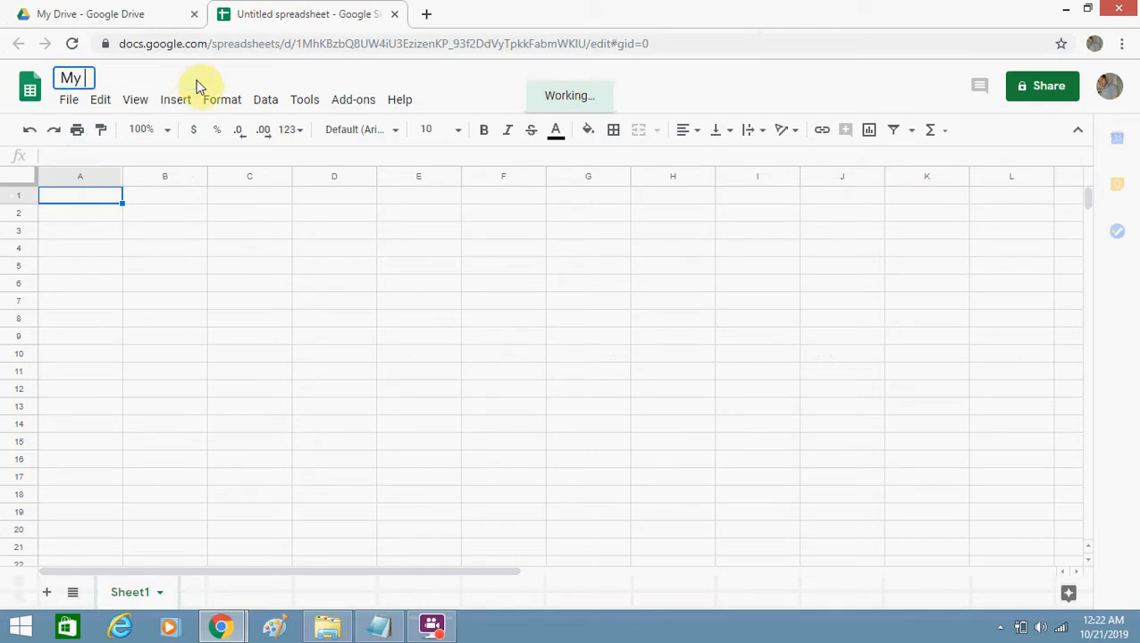
text(Worksheet)
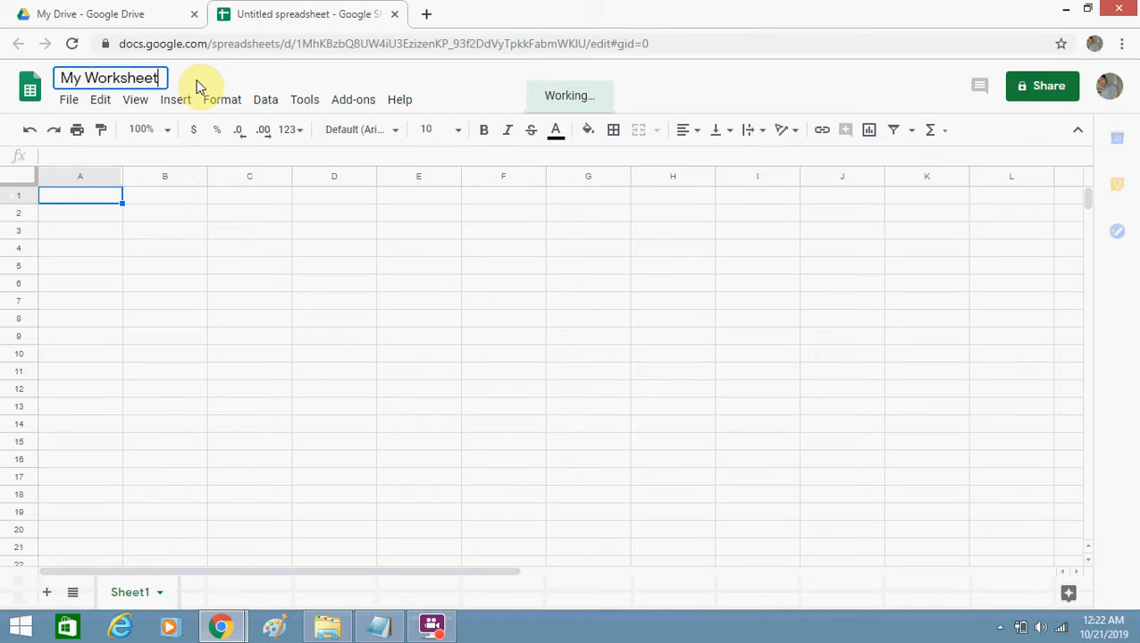
key(Return)
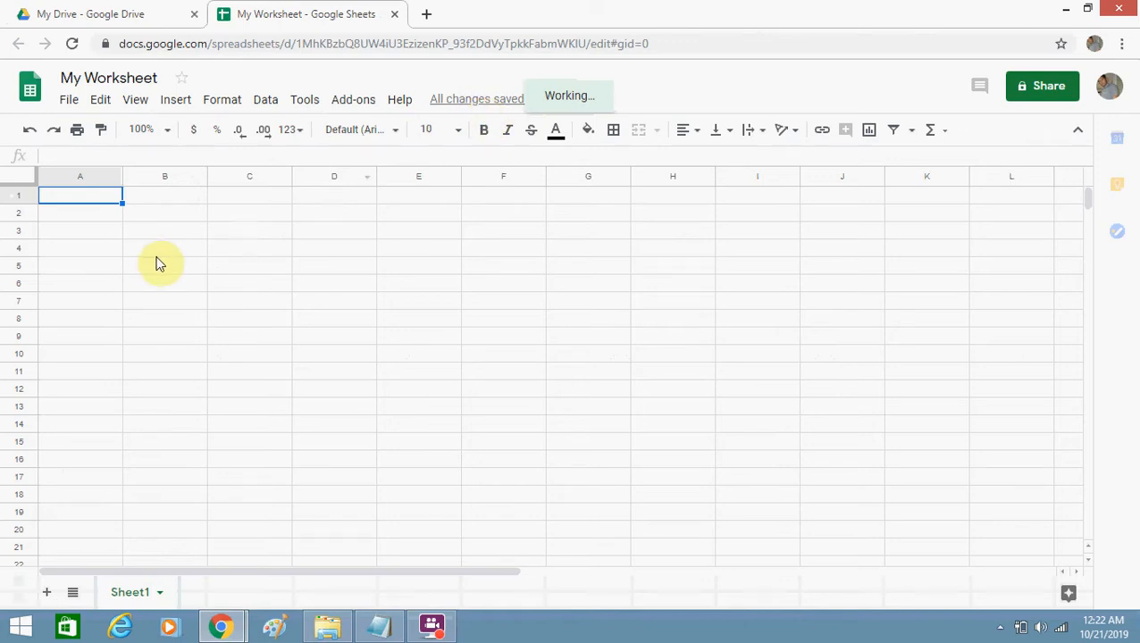
- Enter the column header "Name" in cell A1
click(87, 215)
click(84, 197)
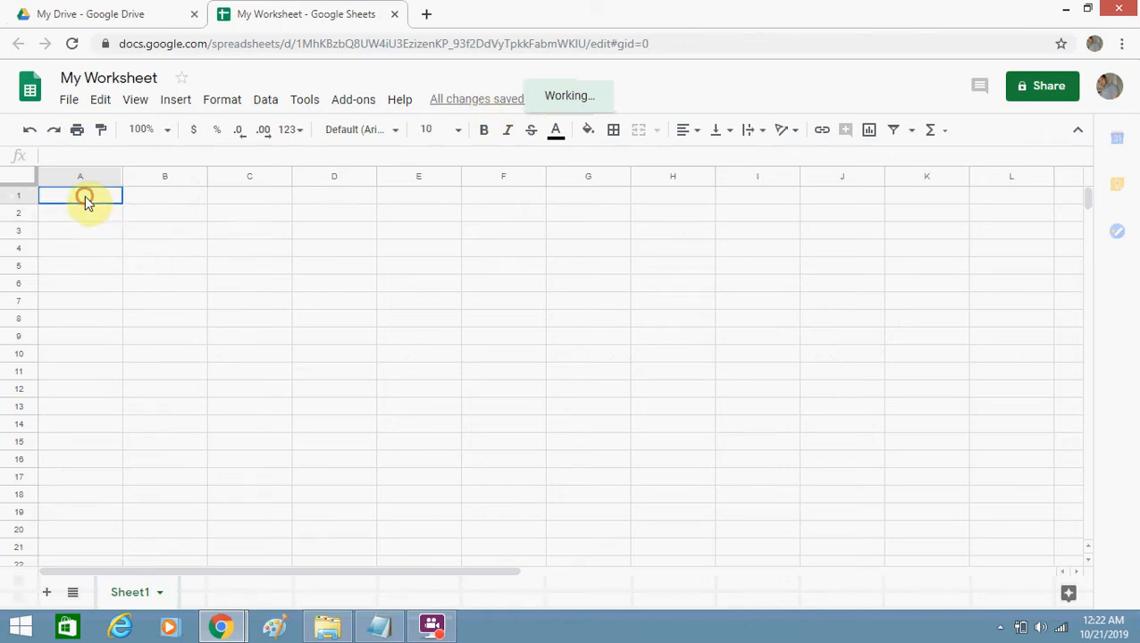
text(Name)
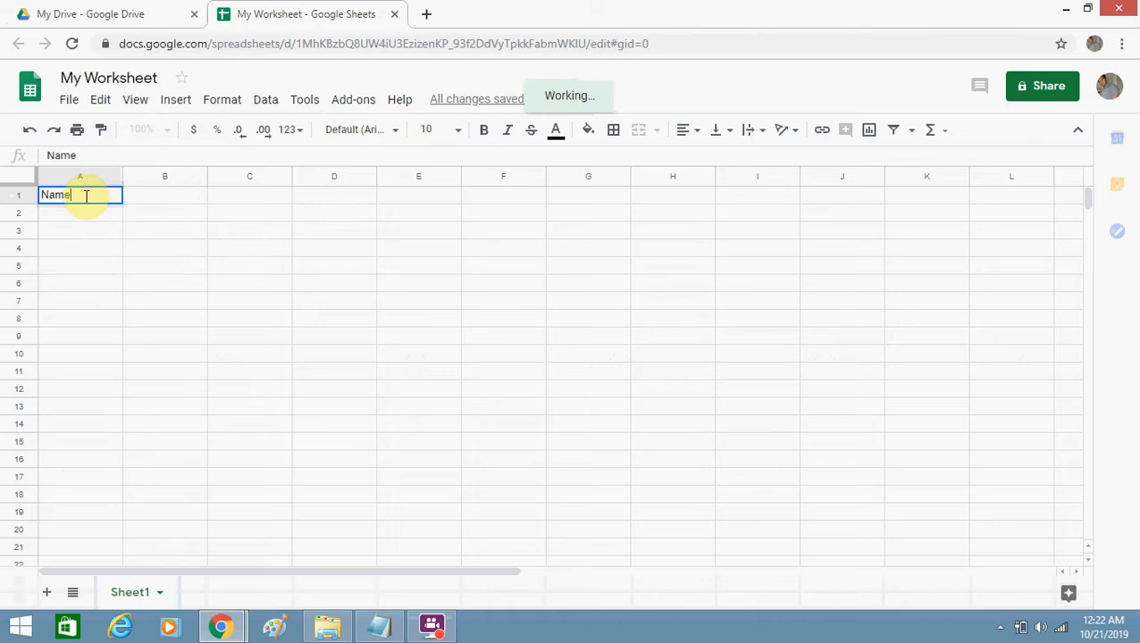
key(Tab)
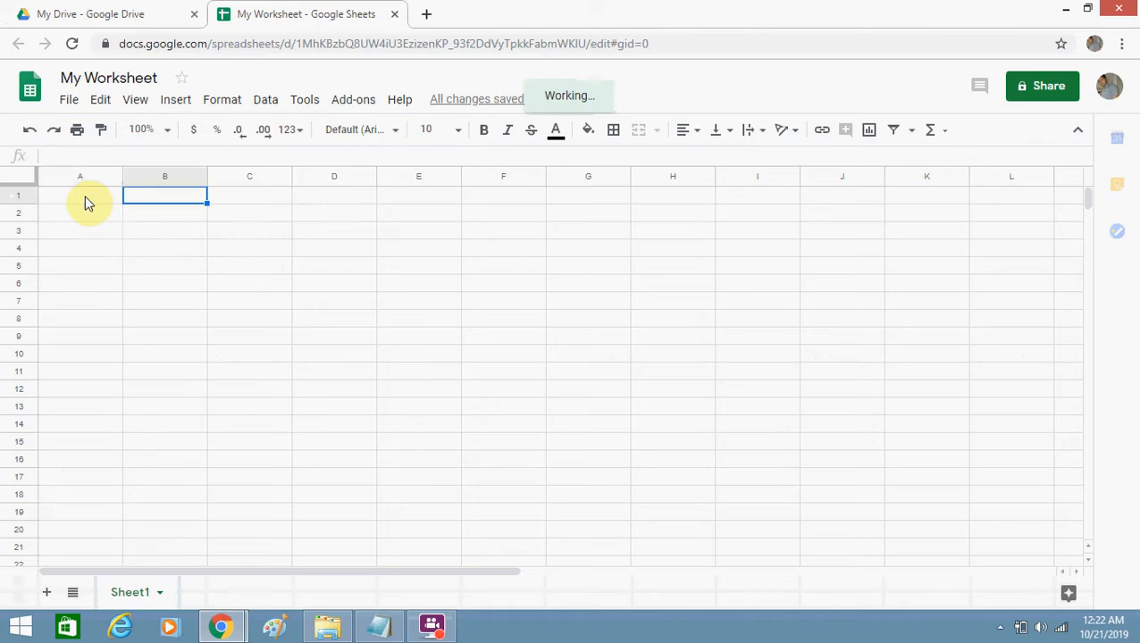
click(86, 201)
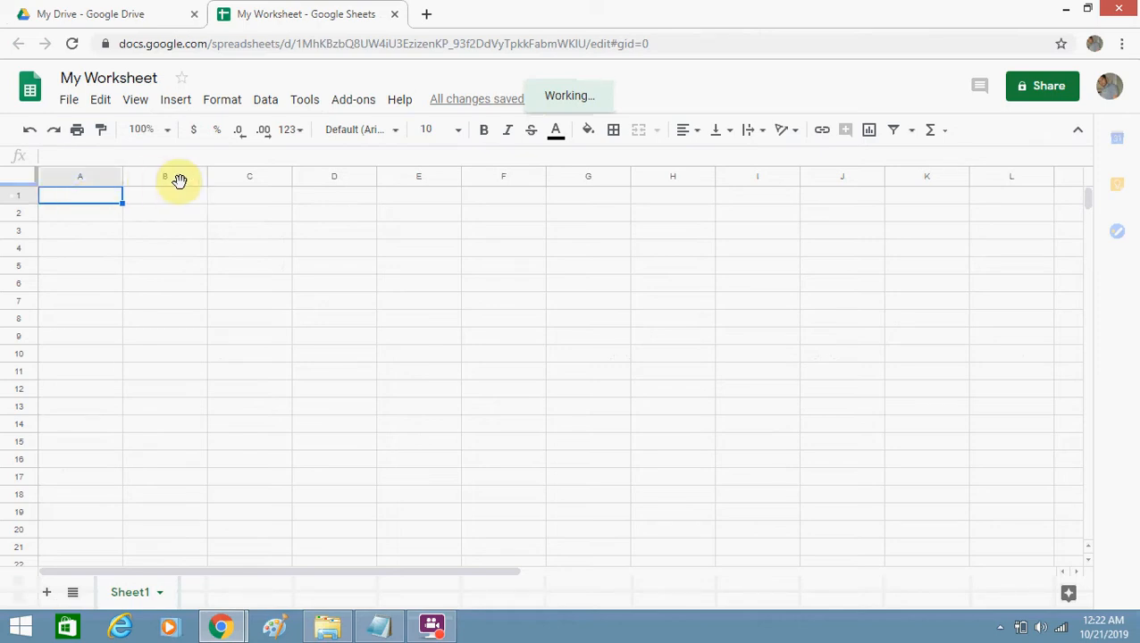
click(555, 134)
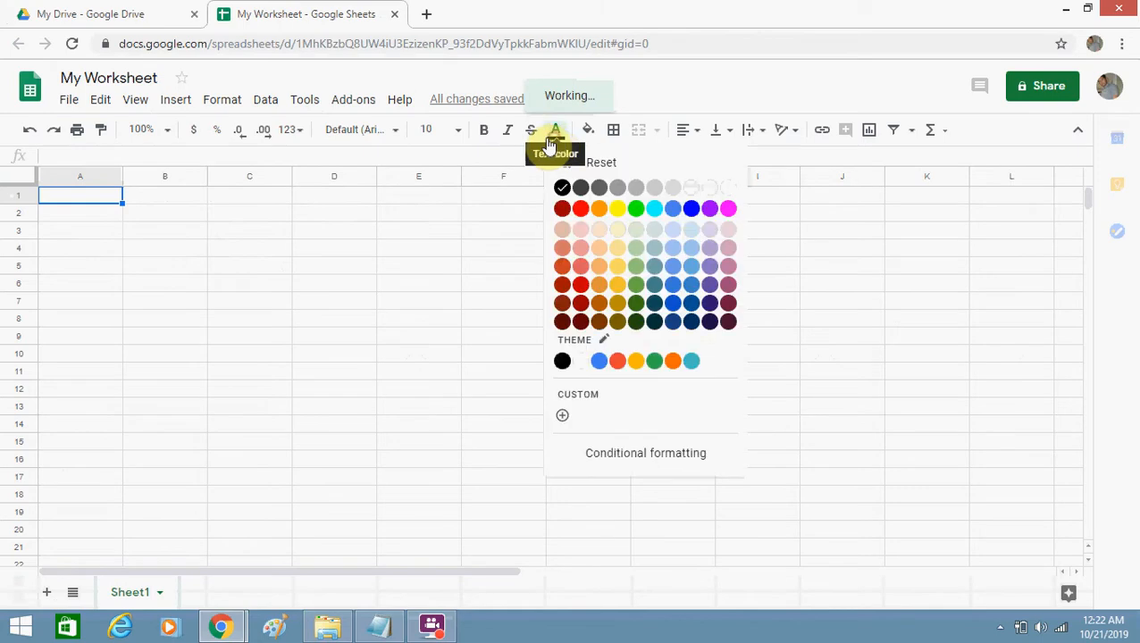
click(571, 366)
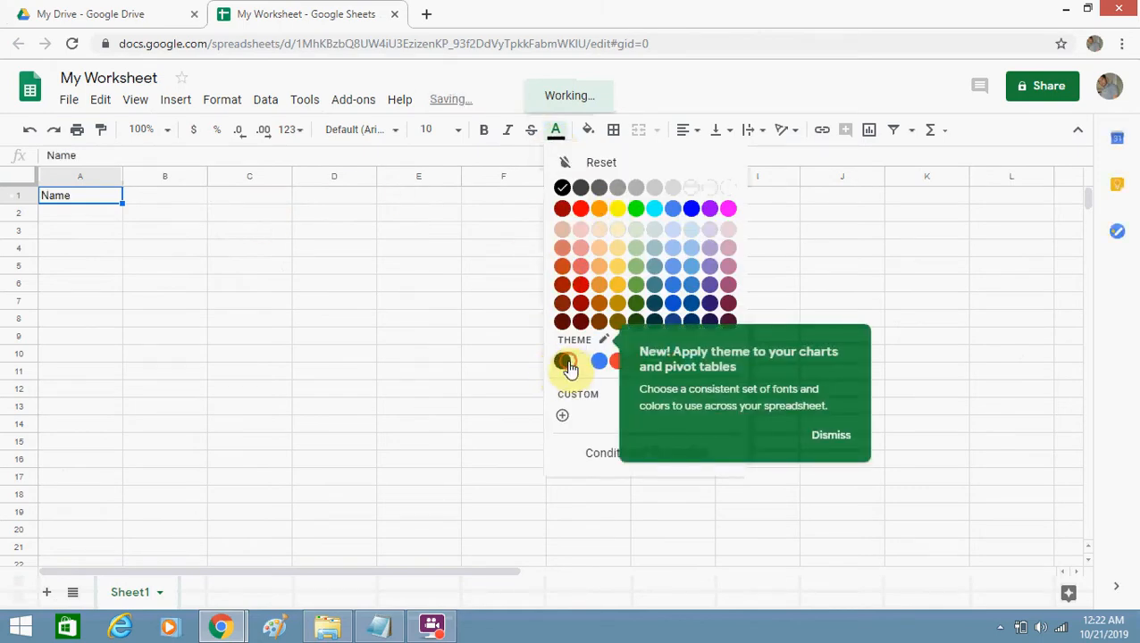
- Enter the column headers "Favorite Color" in cell B1 and "Pet" in cell C1
click(175, 204)
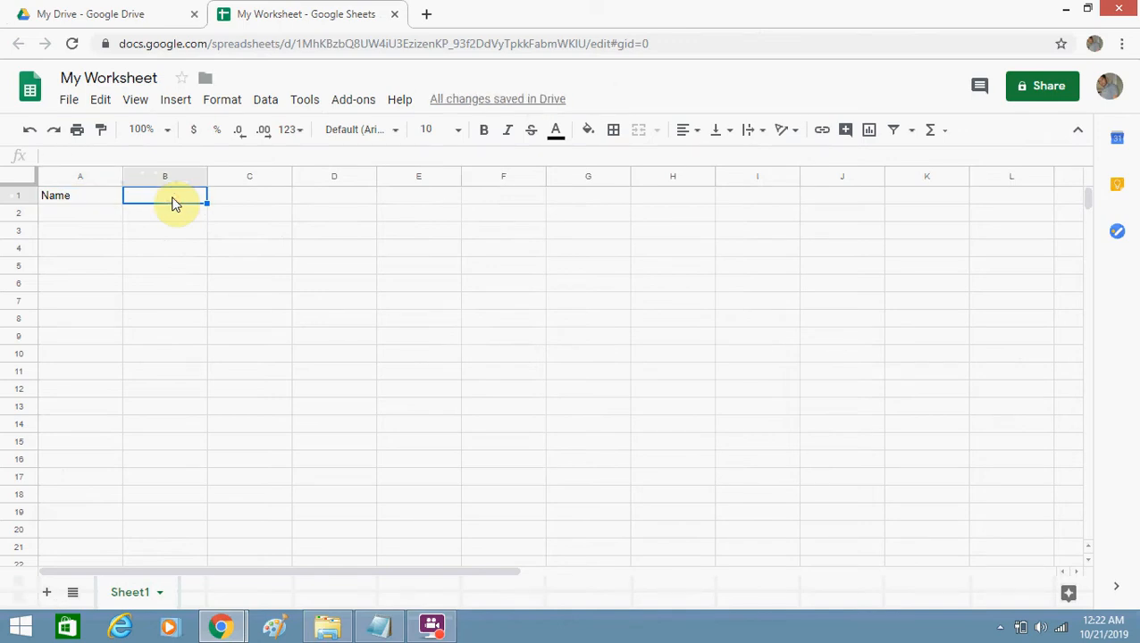
text(Favorite )
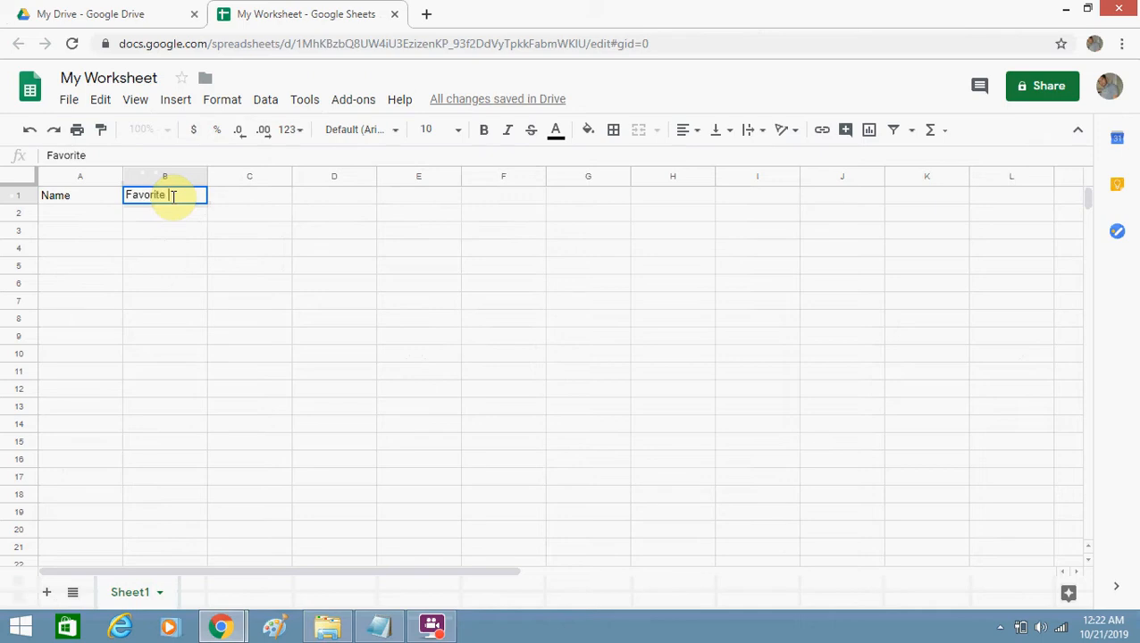
text(Color)
key(Tab)
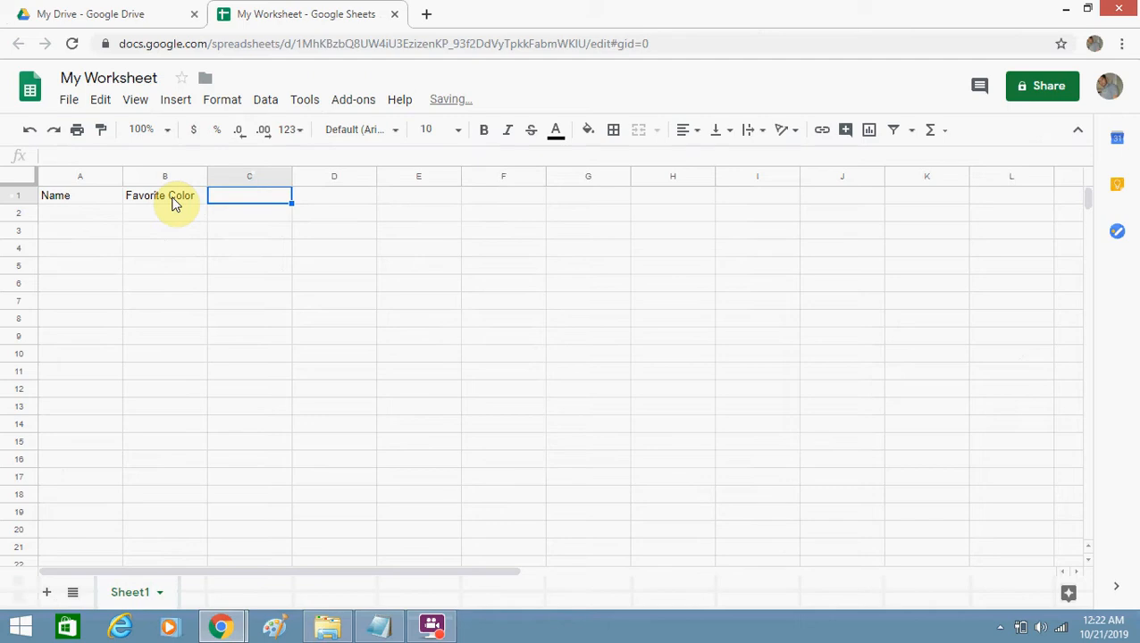
text(Pet)
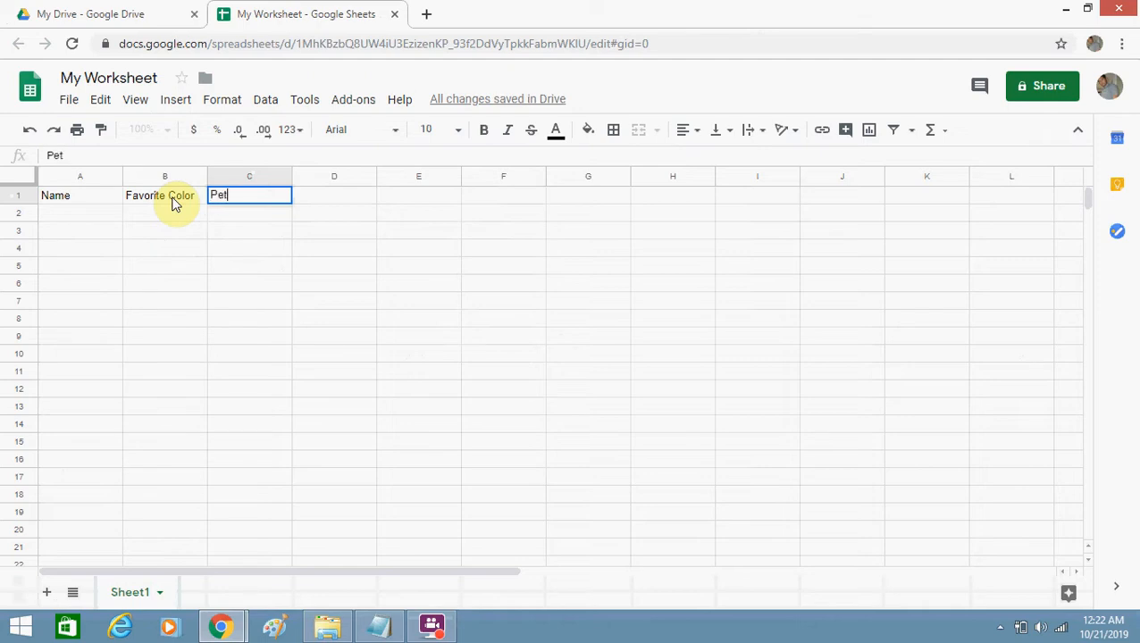
key(Return)
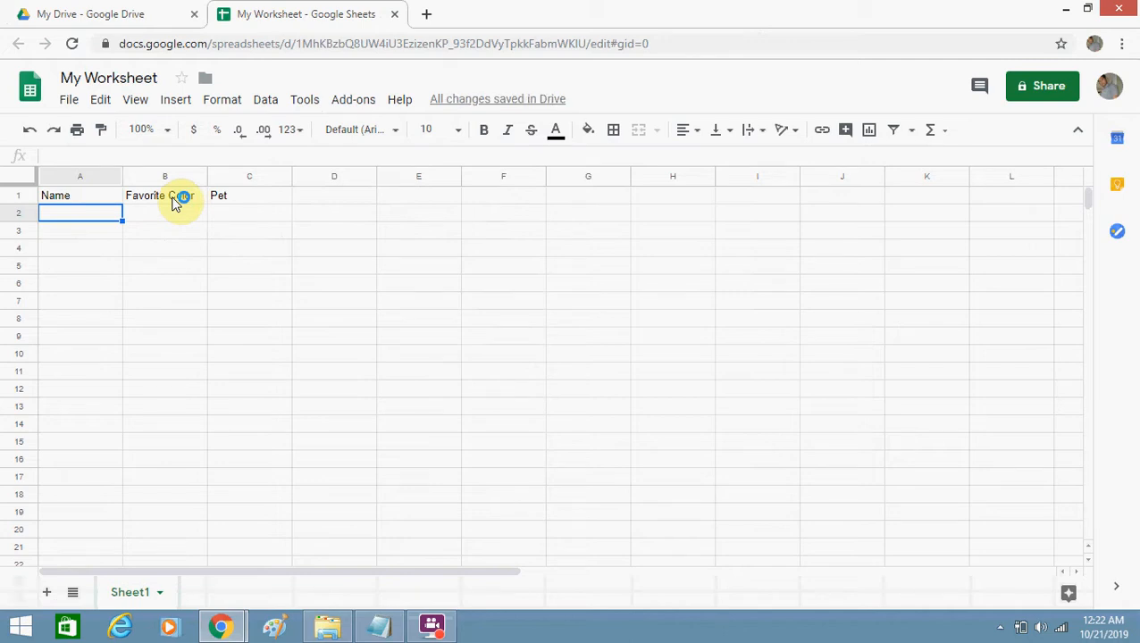
- Enter four people's first names under the Name header in cells A2 to A5
text(Tom)
key(Return)
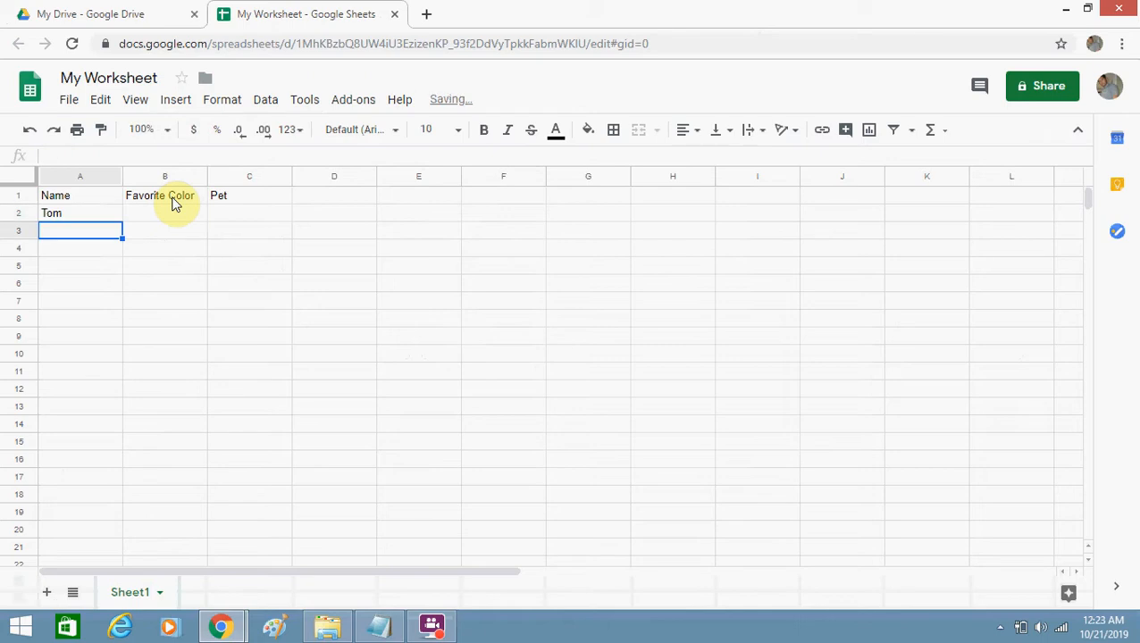
text(Marry)
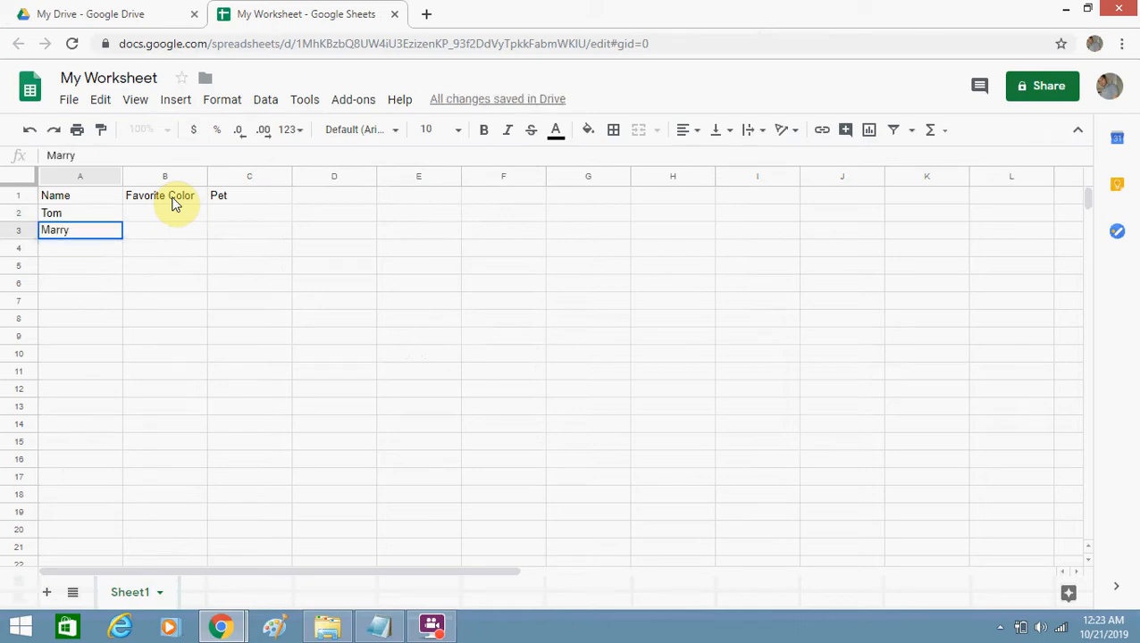
key(Return)
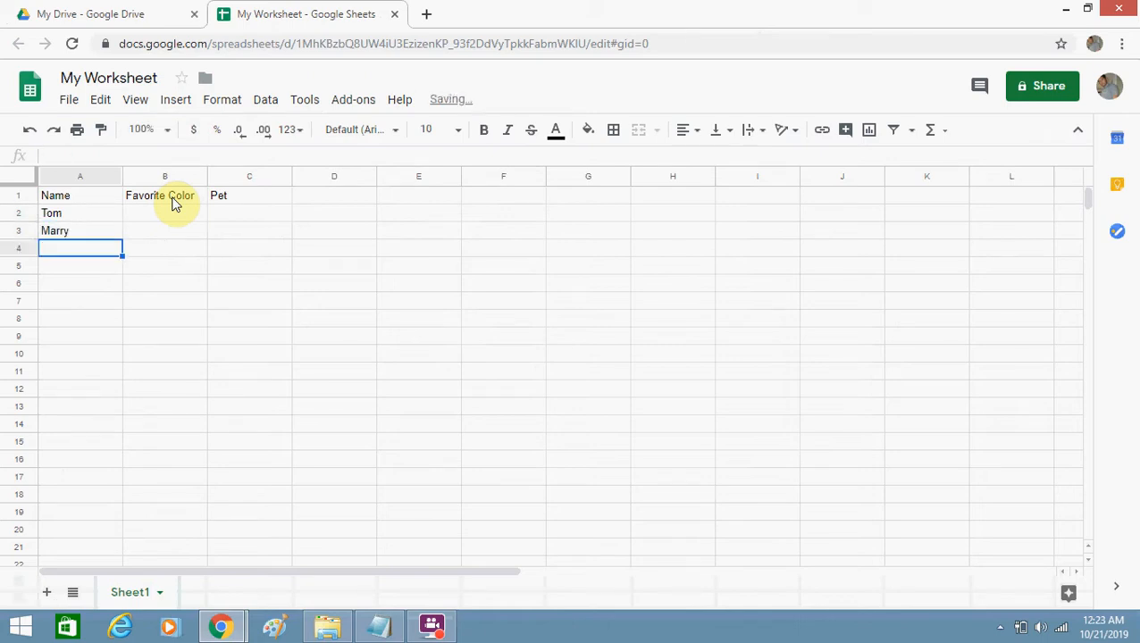
text(Steve)
key(Return)
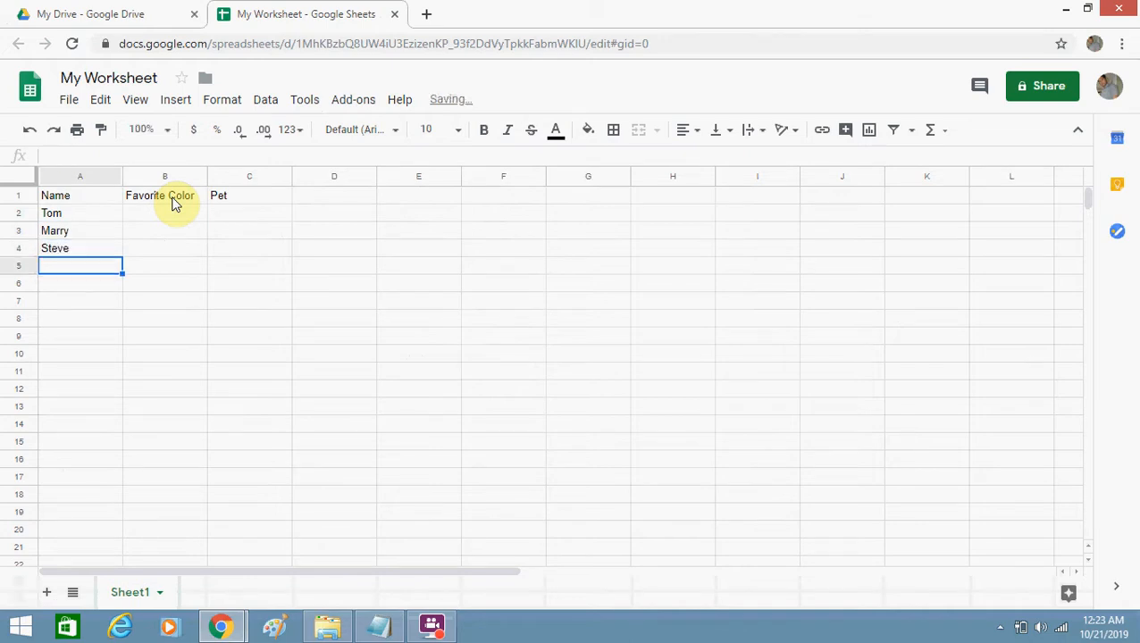
text(Joh)
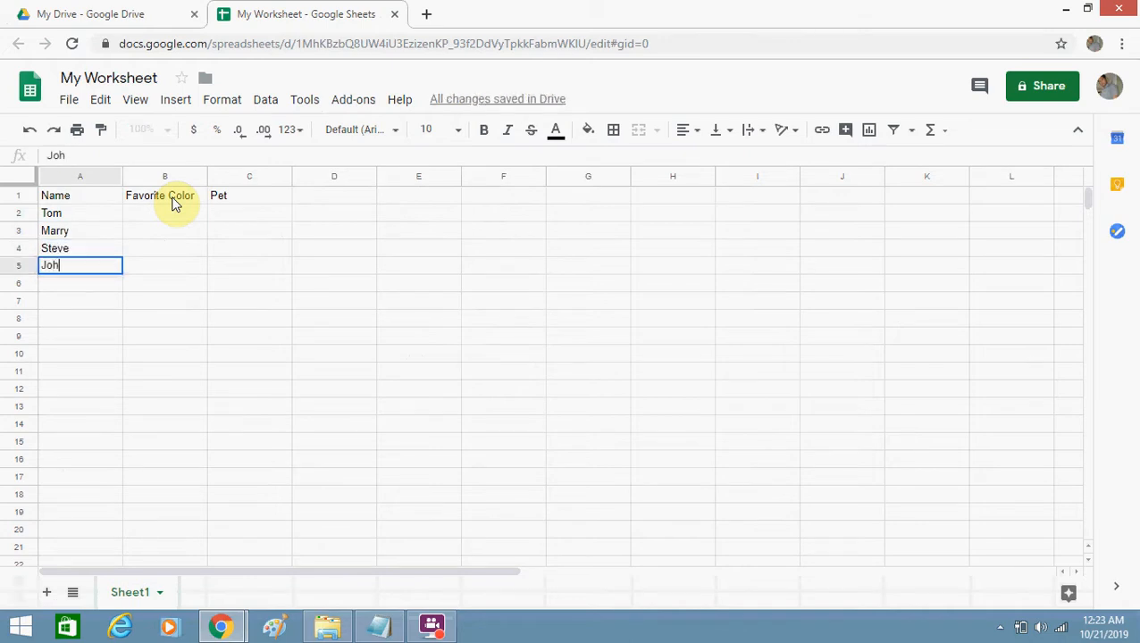
text(n)
key(Tab)
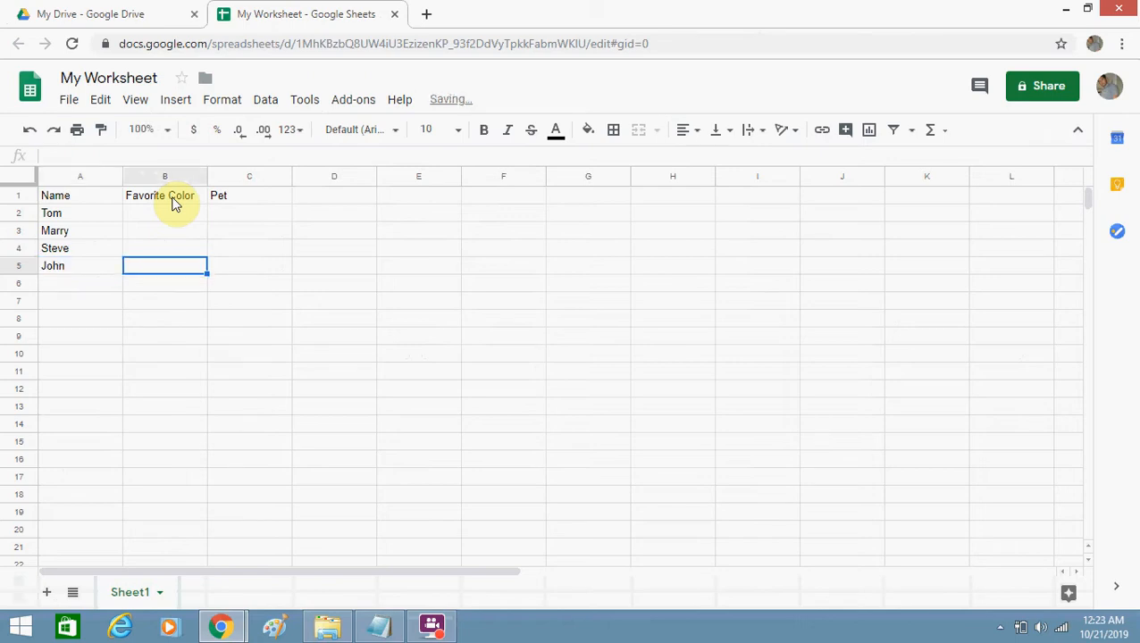
- Fill the Favorite Color column in cells B2 to B5 with Yellow, Red, Blue and Green
key(Up)
key(Up)
key(Up)
text(Yellow)
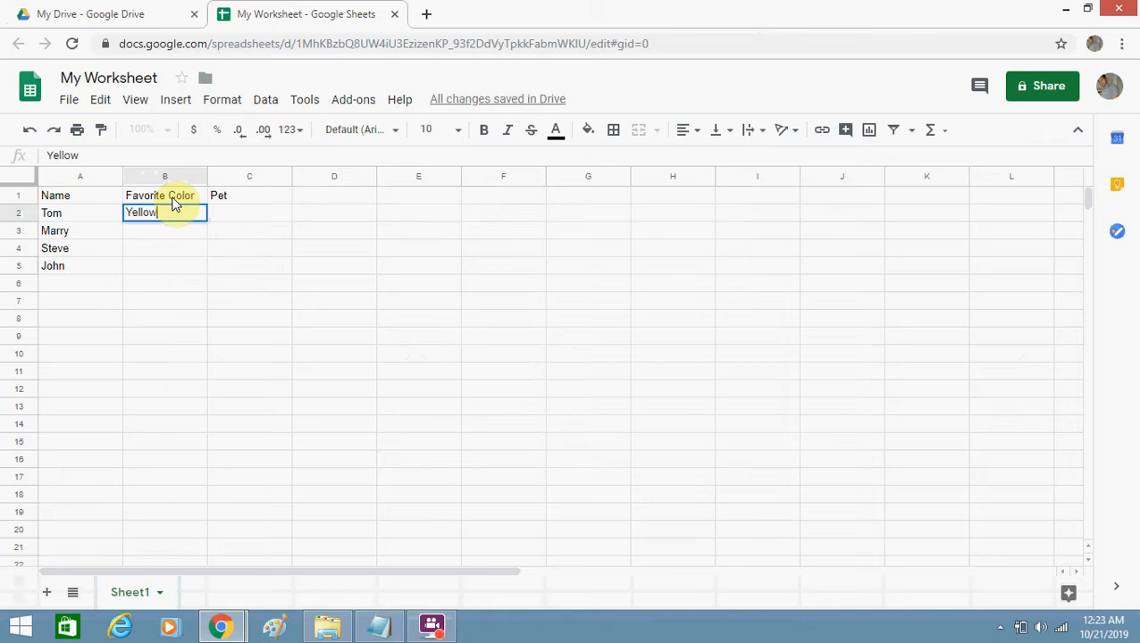
key(Return)
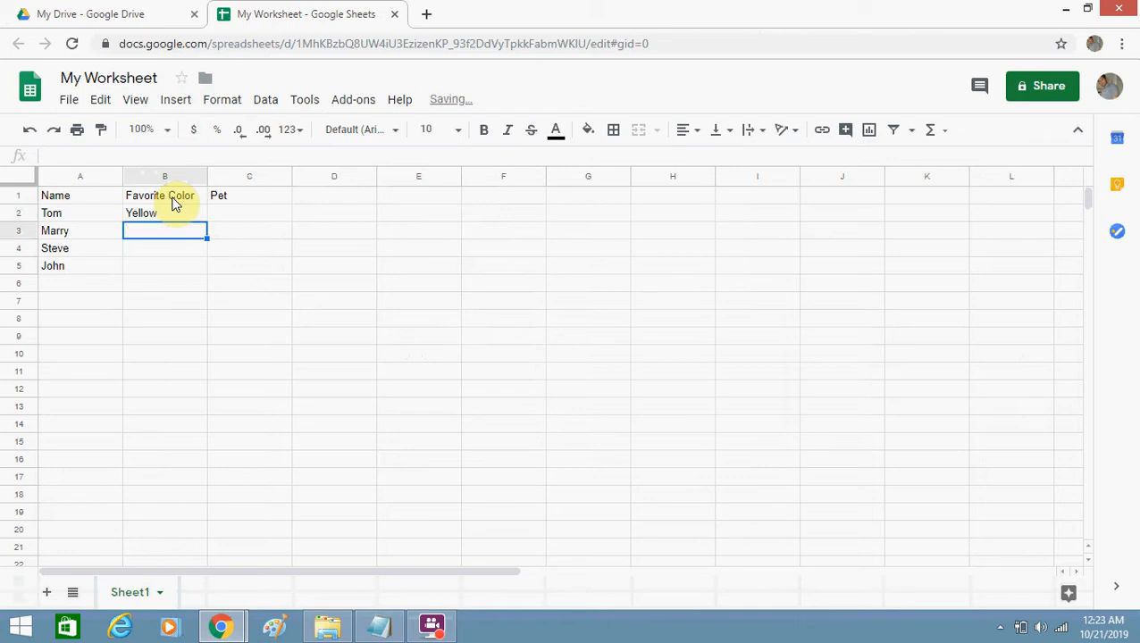
text(Red)
key(Return)
text(Blue)
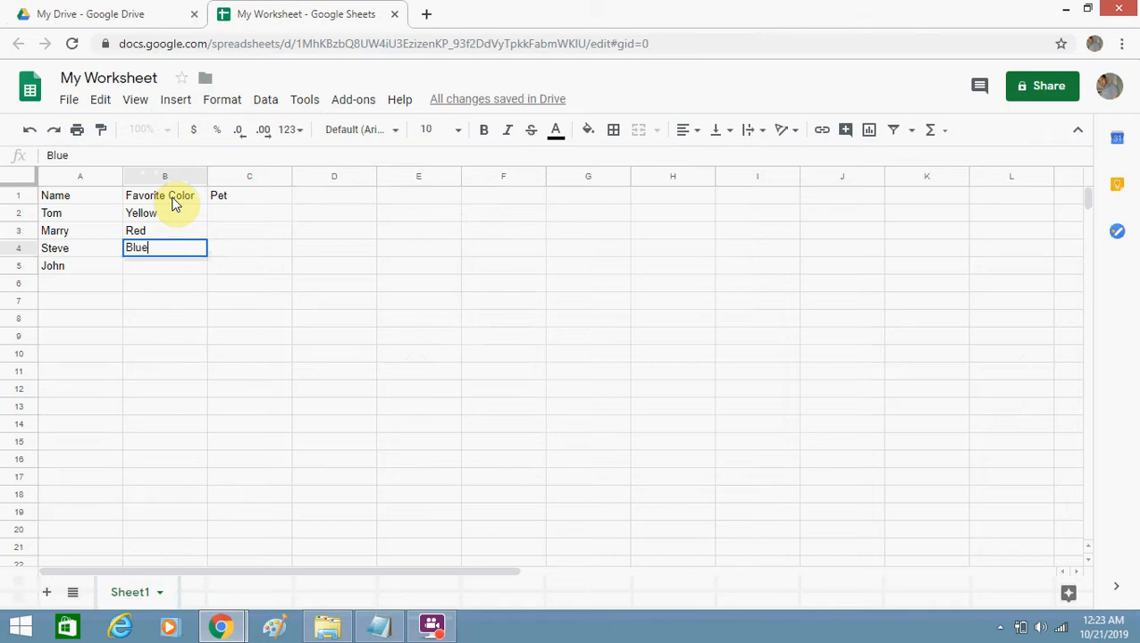
key(Return)
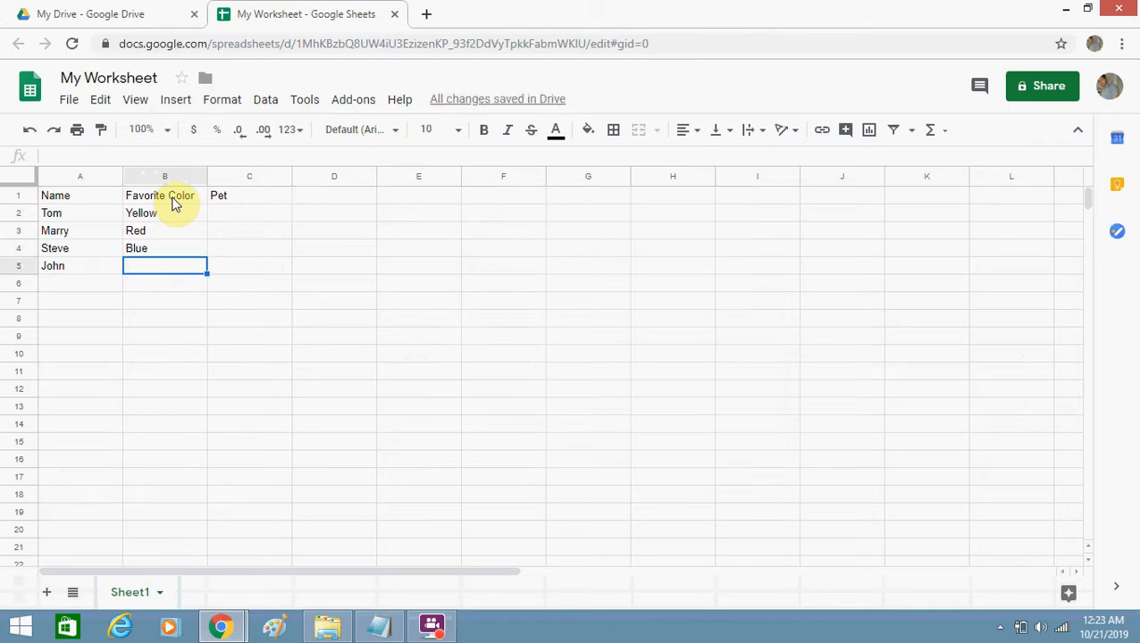
text(Green)
key(Tab)
- Fill the Pet column in cells C2 to C5 with Dog, Cat, Horse and Hen
key(Up)
key(Up)
key(Up)
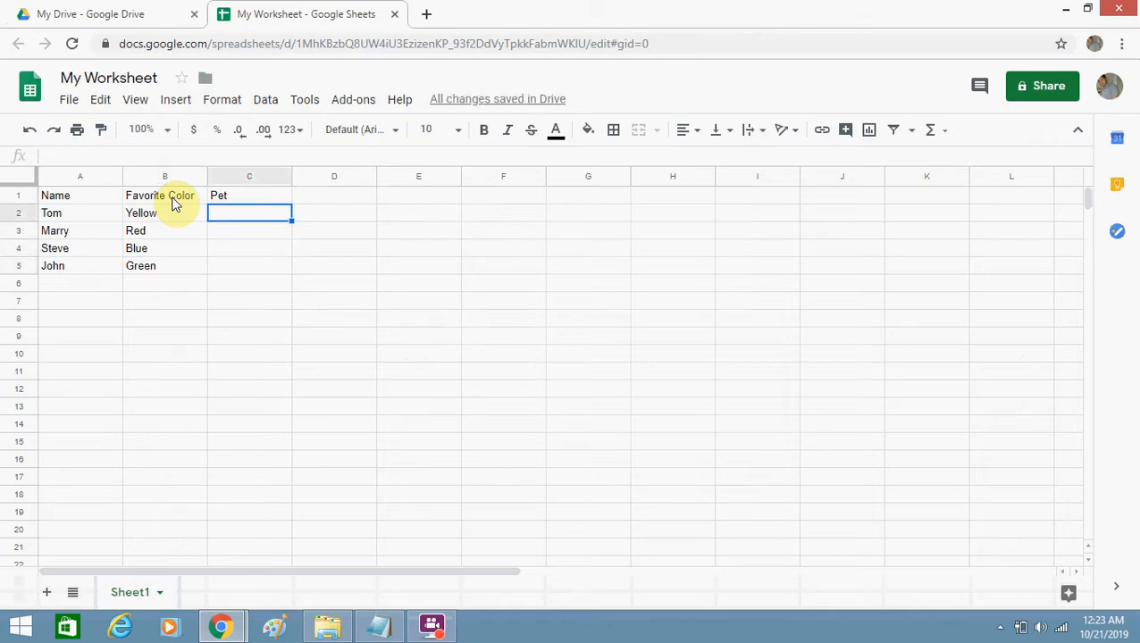
text(Dog)
key(Return)
text(Cat)
key(Return)
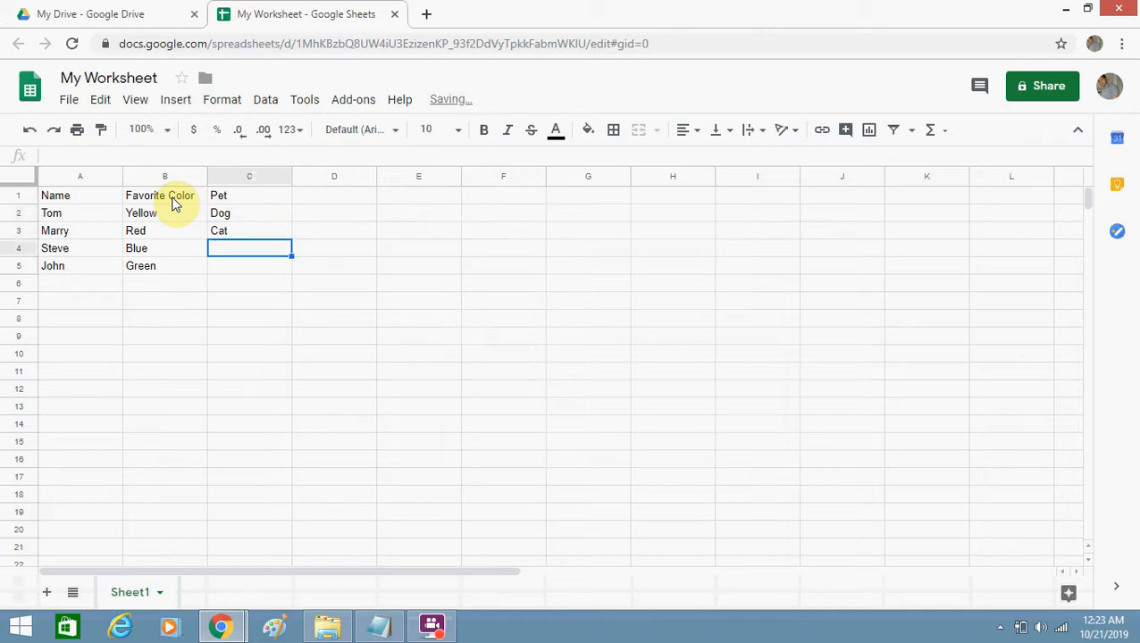
text(Horse)
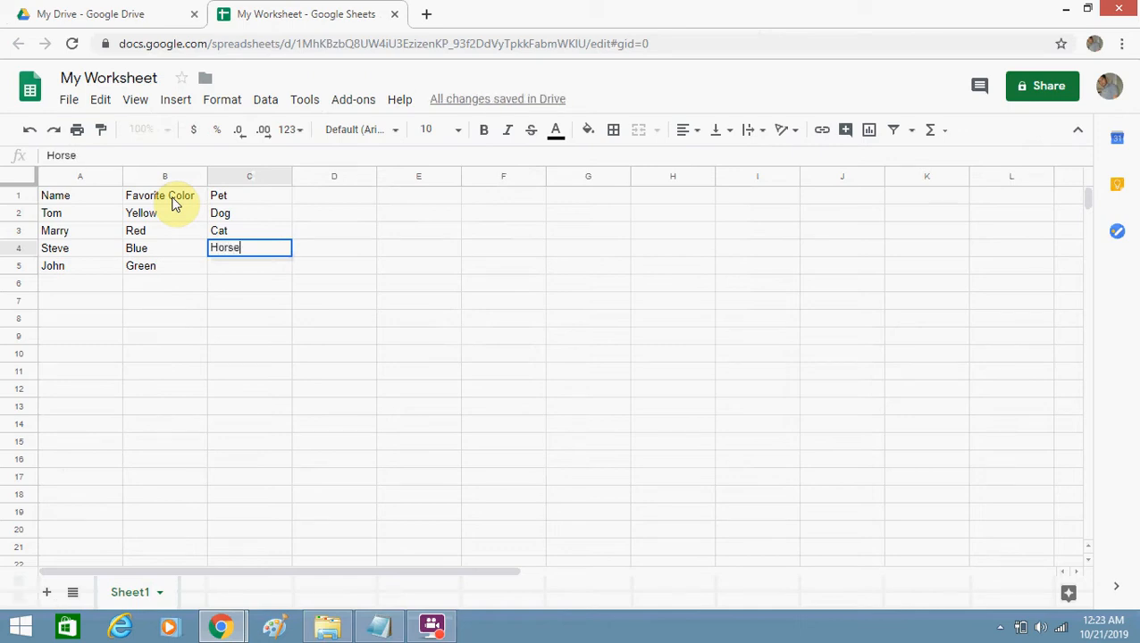
key(Return)
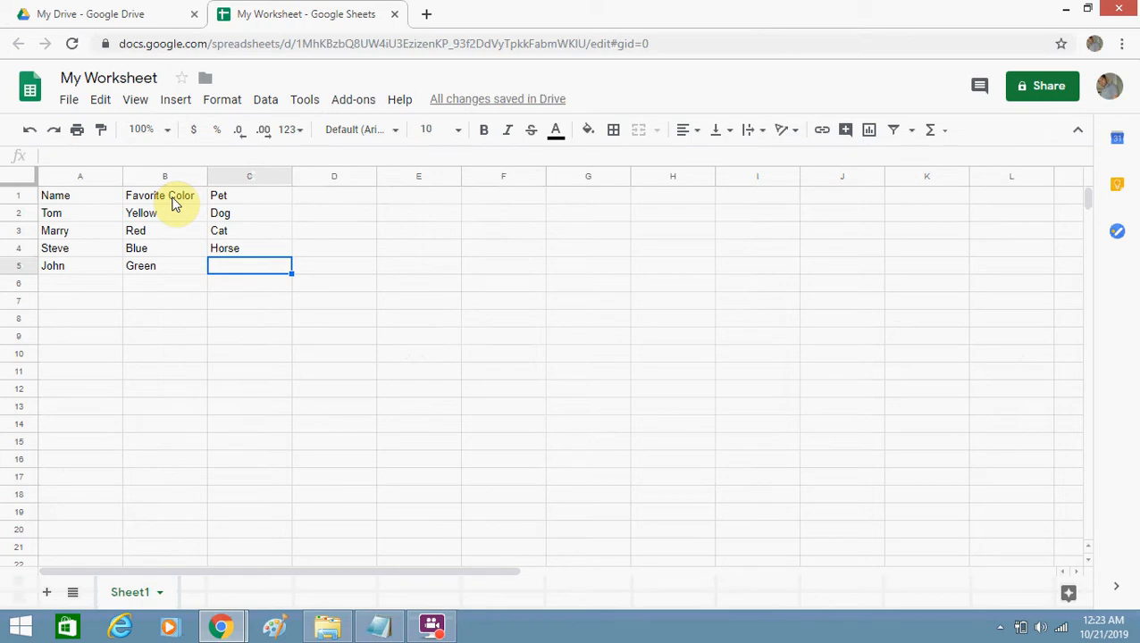
text(H)
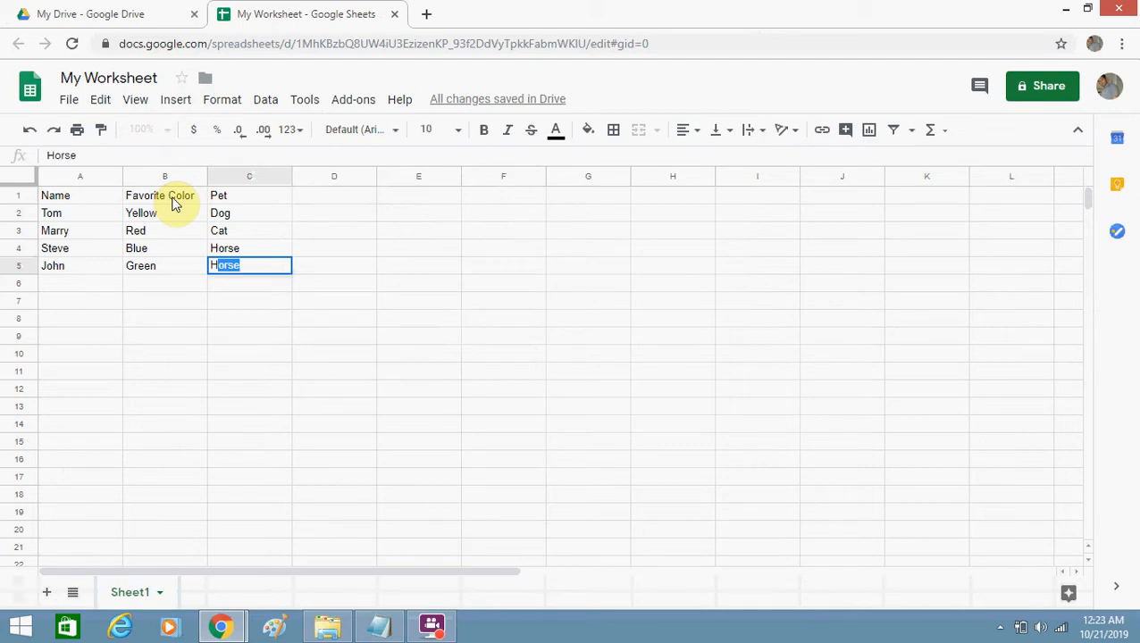
text(en)
key(Tab)
key(Left)
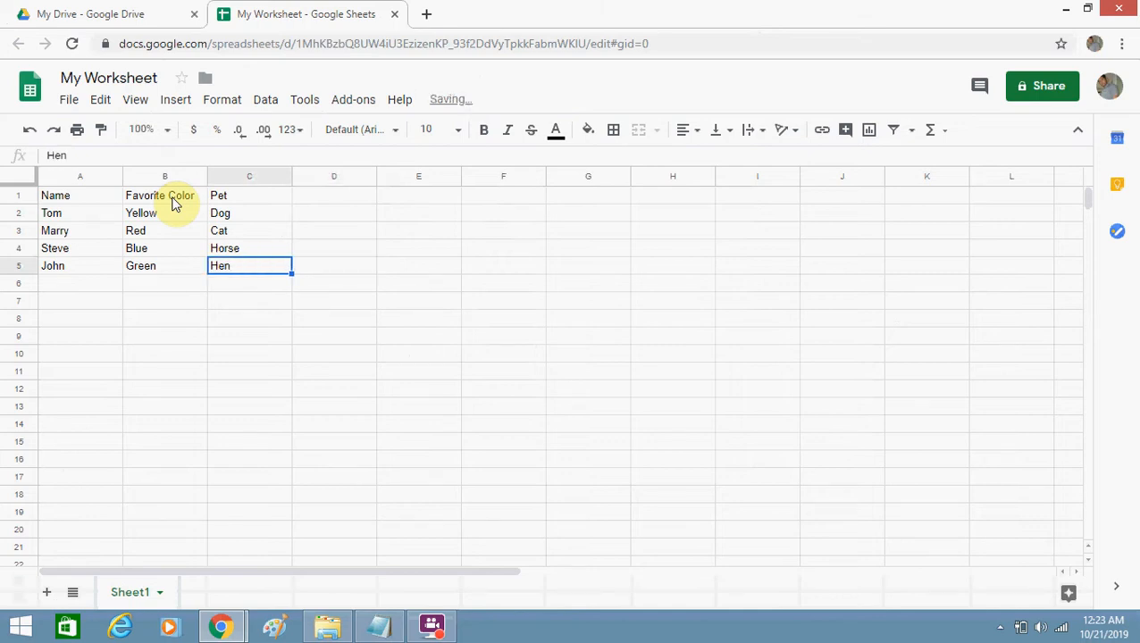
- Center the headers in cells A1 to C1 horizontally and fill their background with cyan
key(Up)
key(Up)
key(Up)
key(Up)
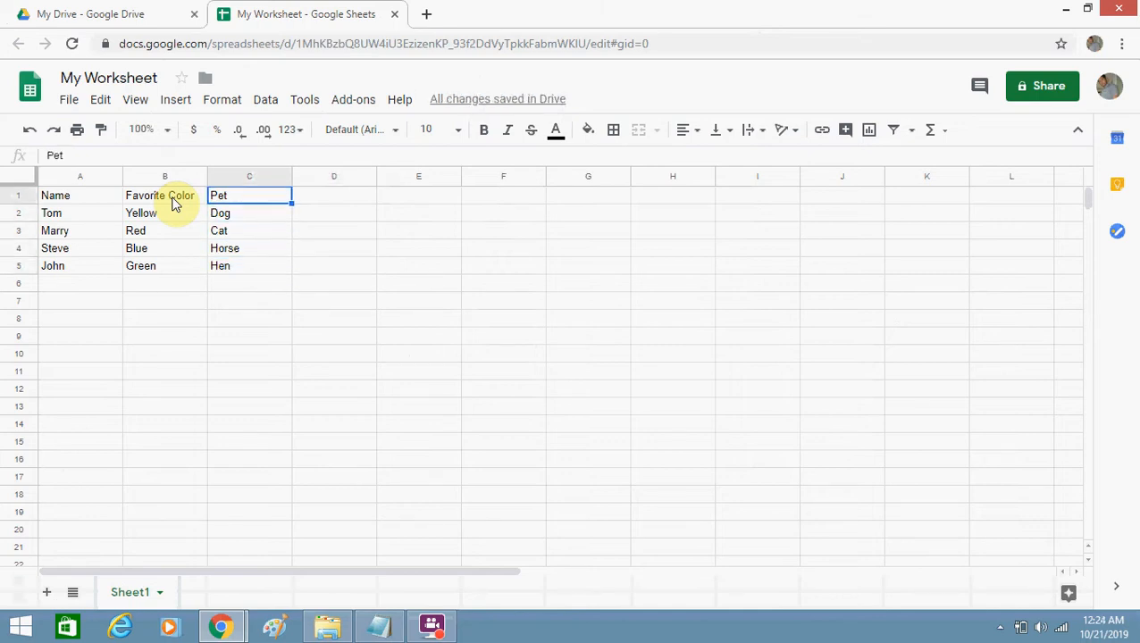
key(shift+Left)
key(shift+Left)
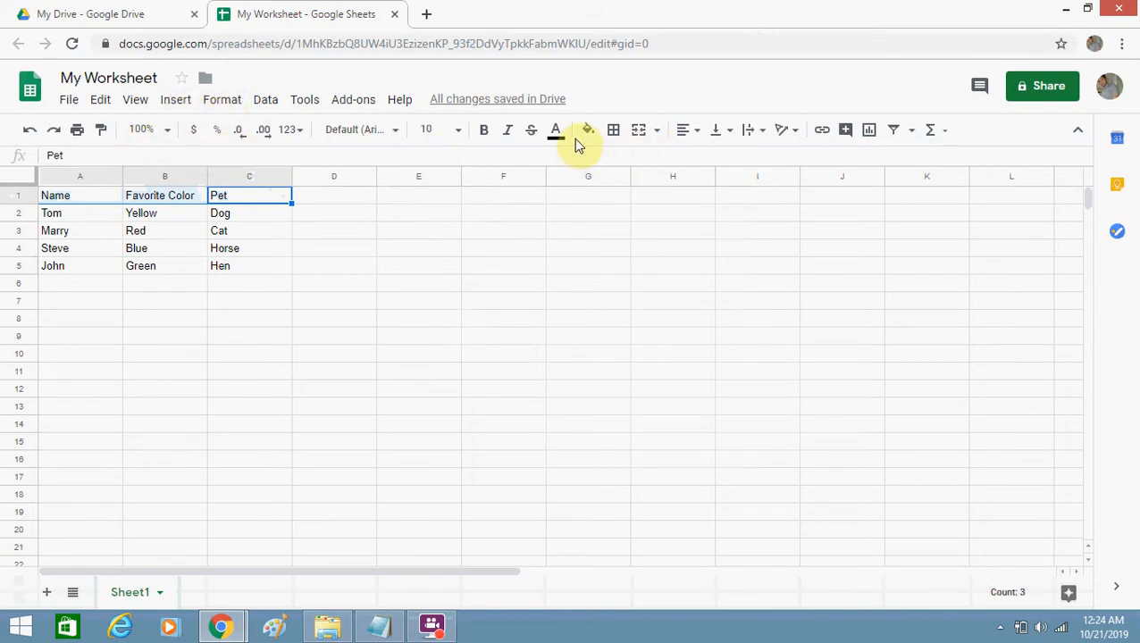
click(703, 137)
click(706, 159)
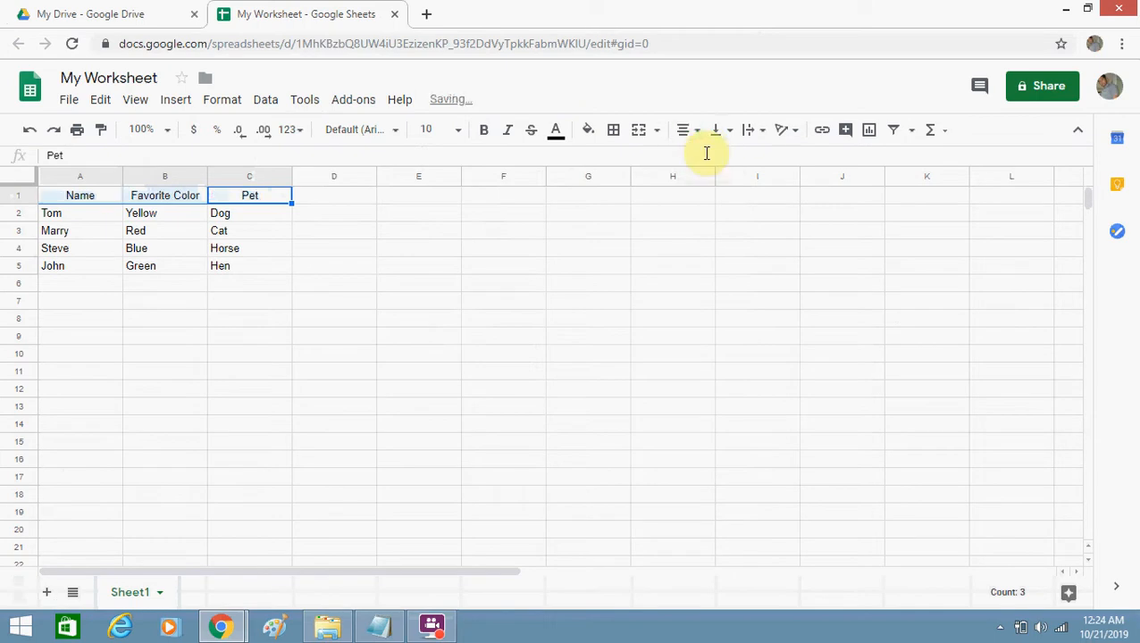
click(590, 134)
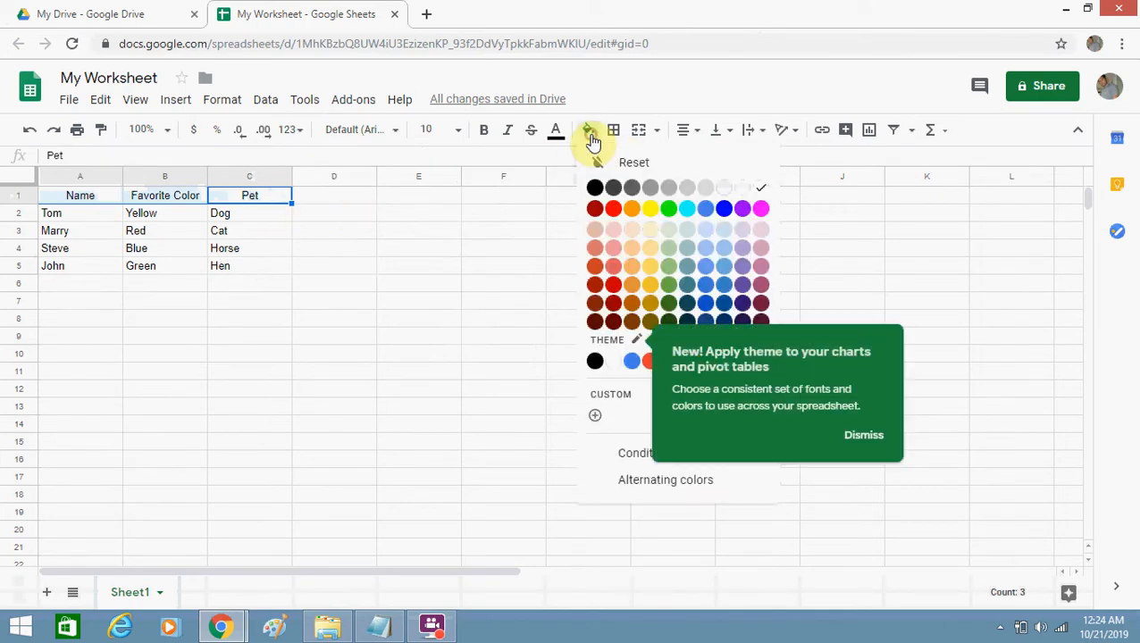
click(688, 211)
- Fill the background of the name cells A2 to A5 with light cornflower blue
drag(88, 214, 106, 269)
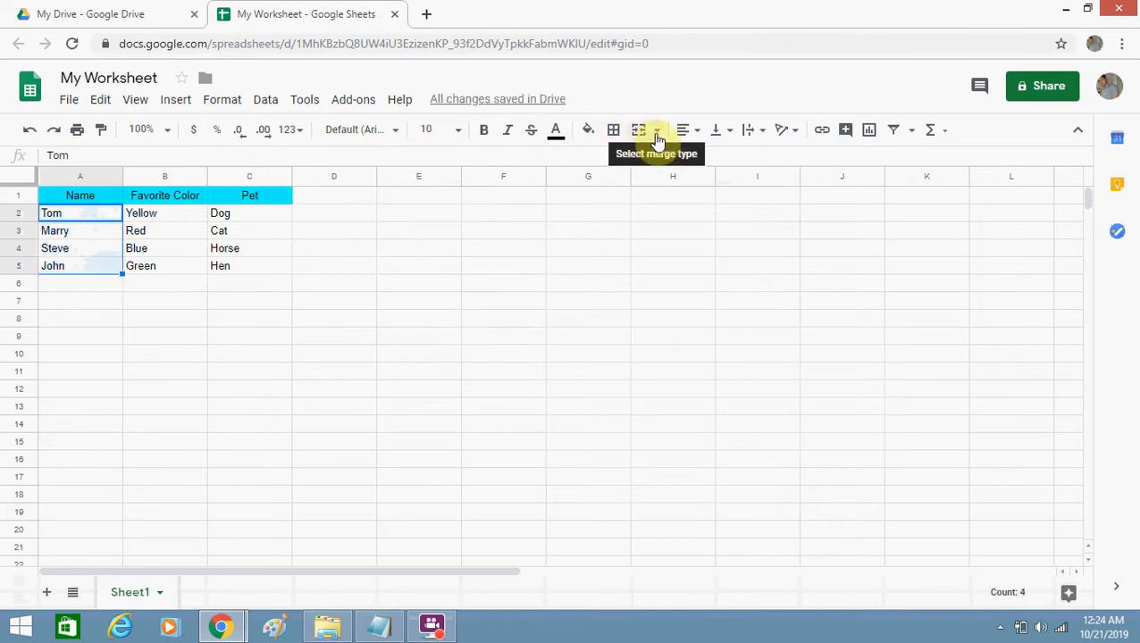
click(589, 132)
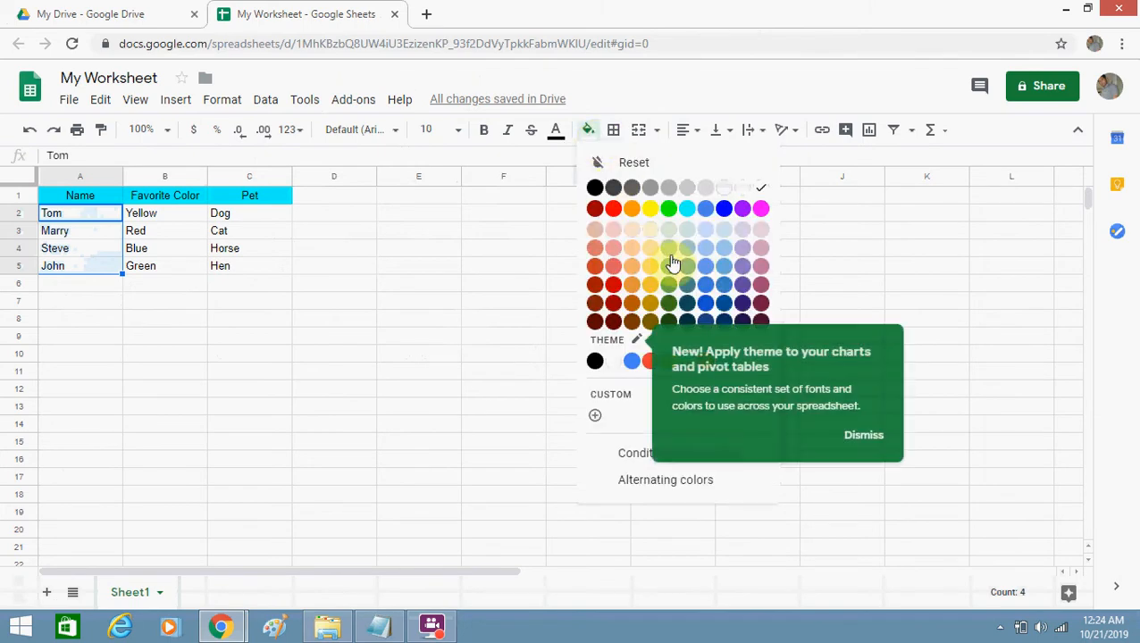
click(705, 248)
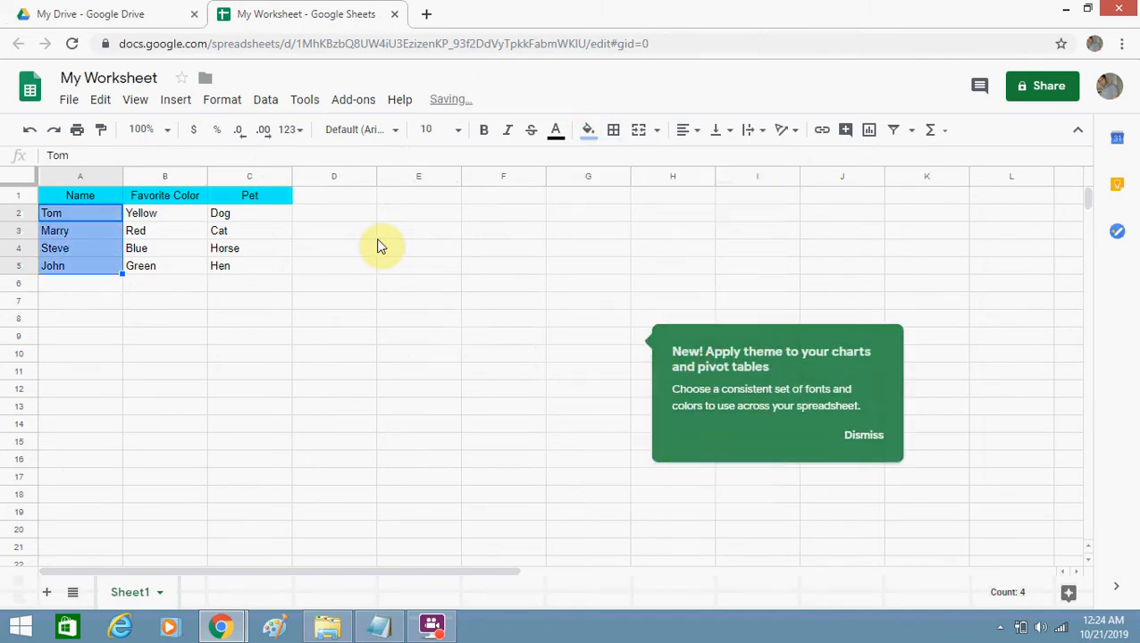
- Fill the background of the Favorite Color cells B2 to B5 with light green
click(170, 213)
drag(173, 264, 172, 265)
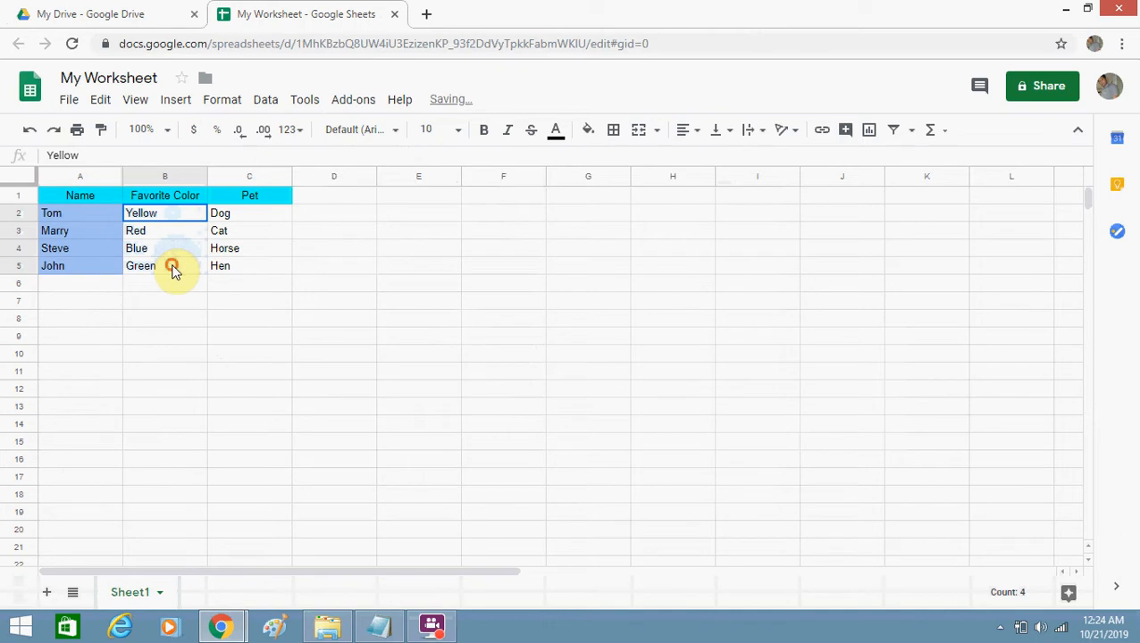
click(173, 265)
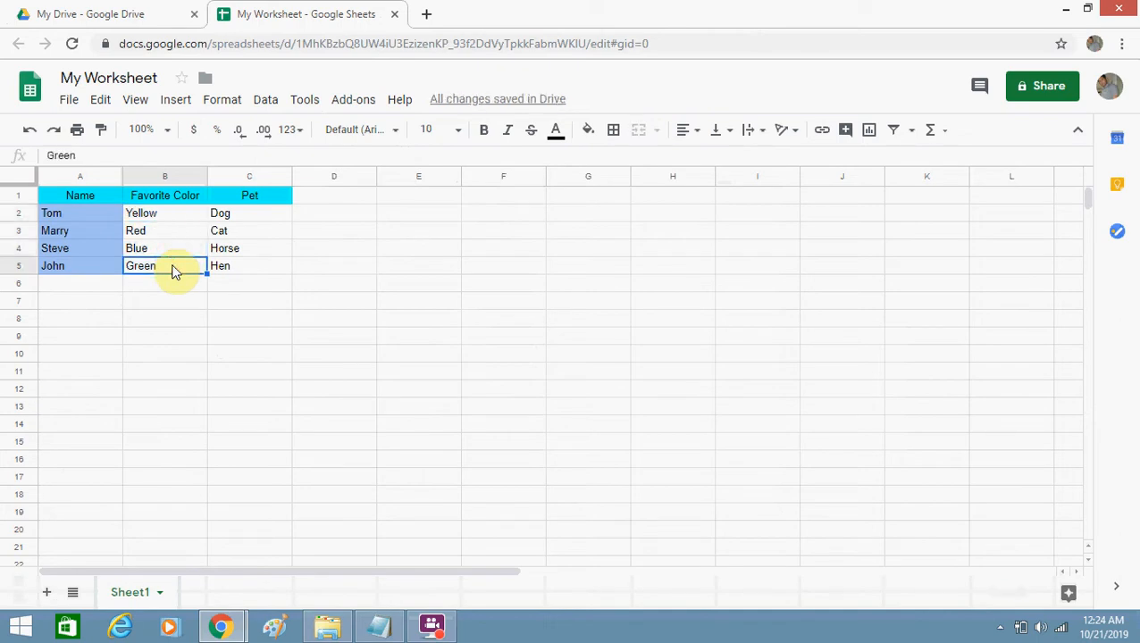
key(shift+Up)
key(shift+Up)
key(shift+Up)
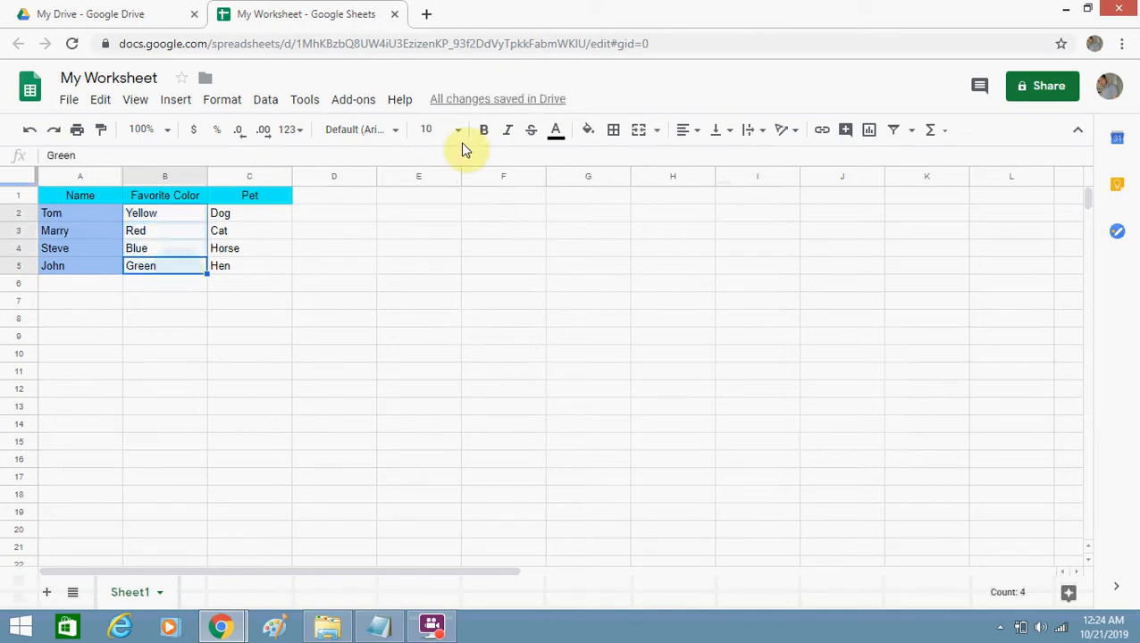
click(591, 132)
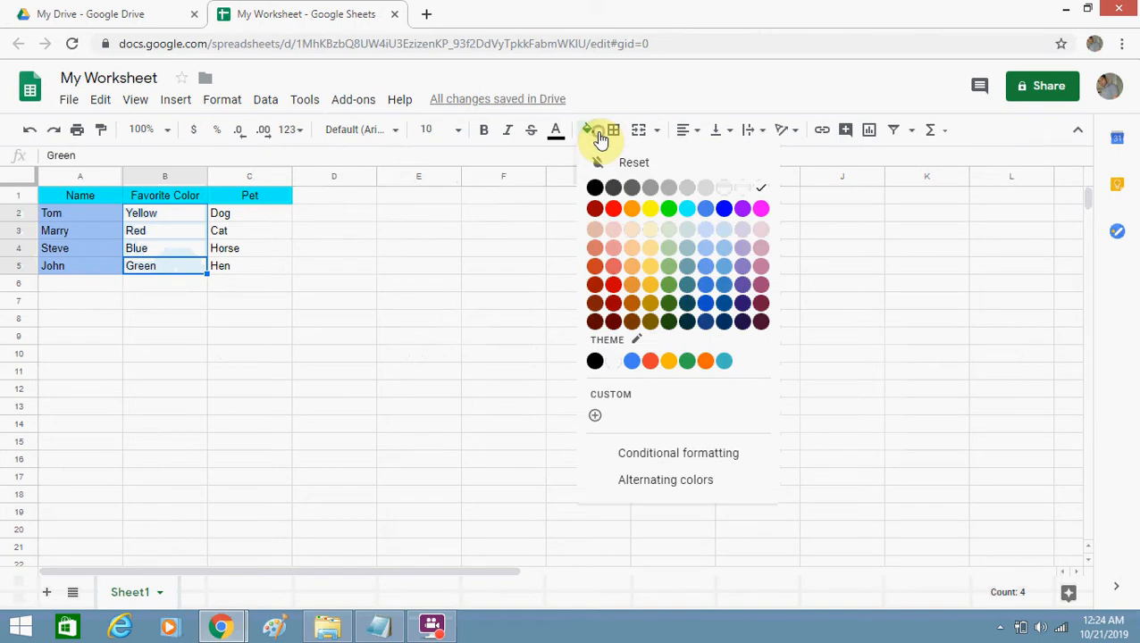
click(668, 268)
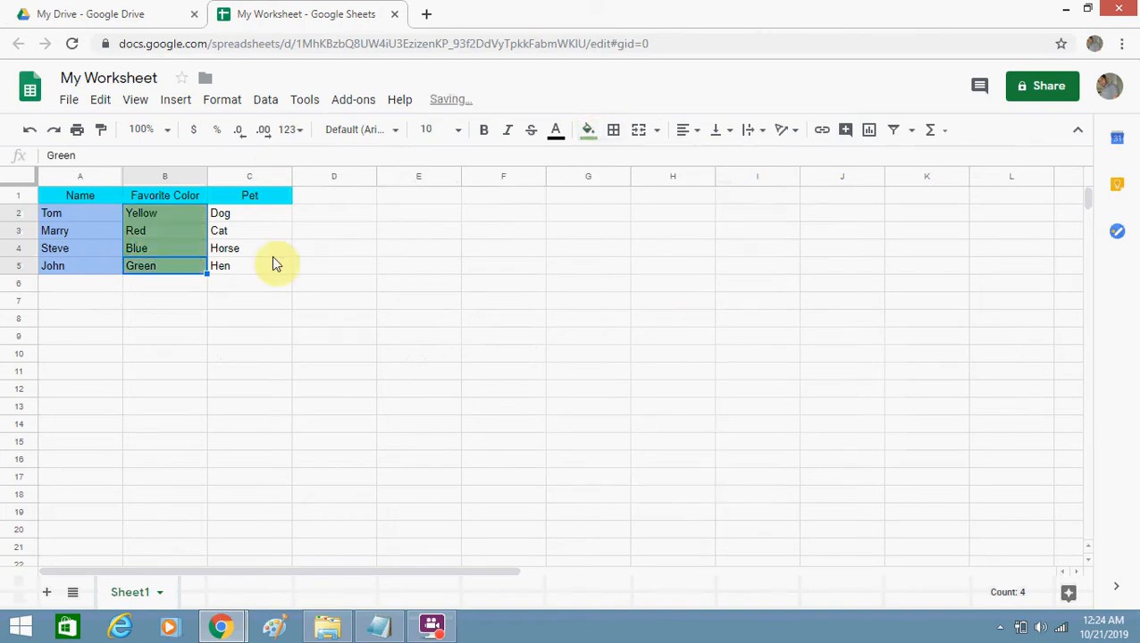
- Fill the background of the Pet cells C2 to C5 with dark red
click(260, 216)
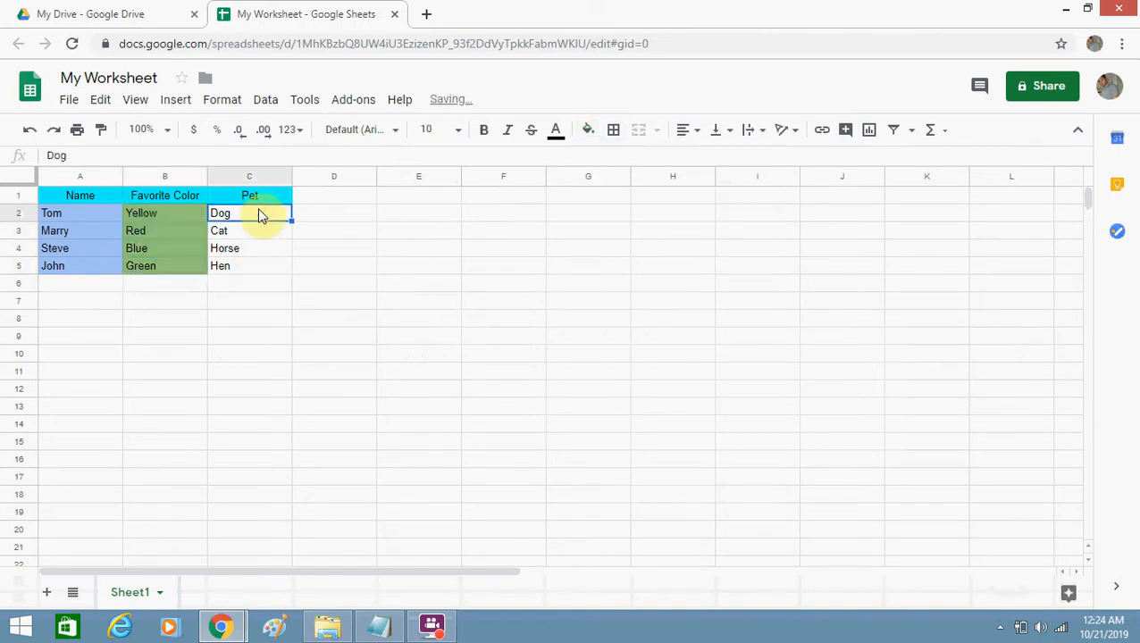
key(shift+Down)
key(shift+Down)
key(shift+Down)
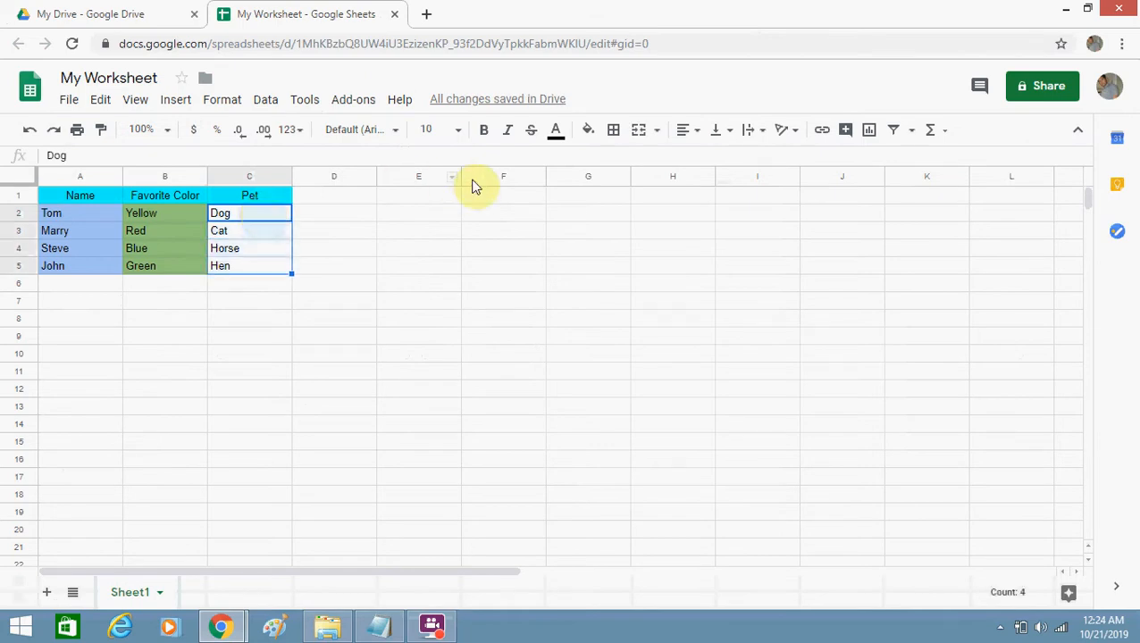
click(591, 131)
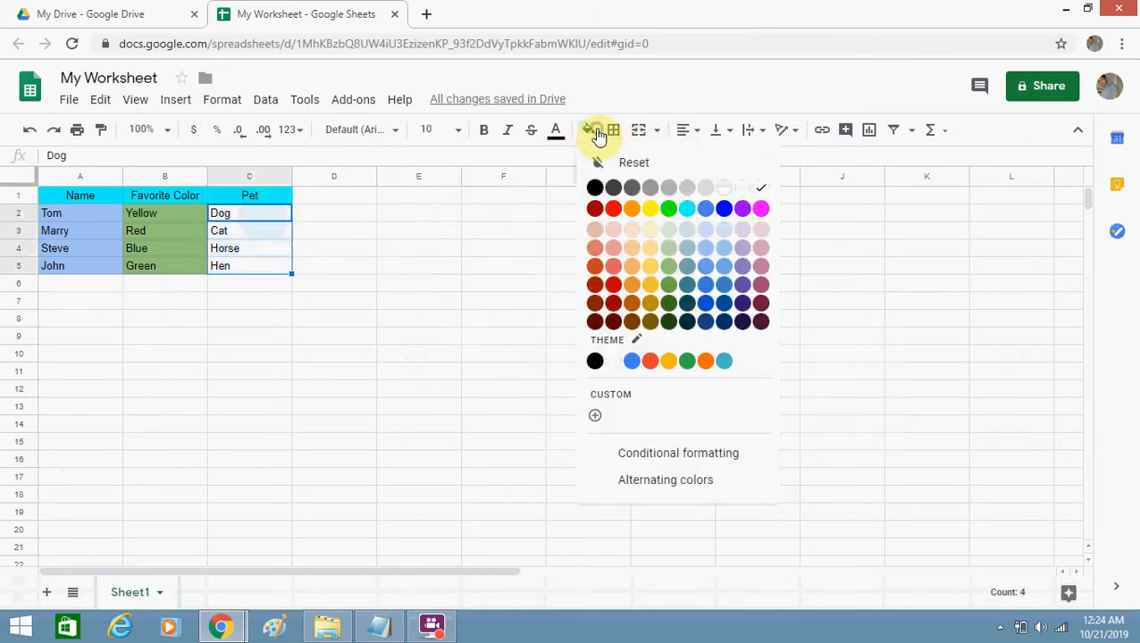
click(595, 284)
click(332, 272)
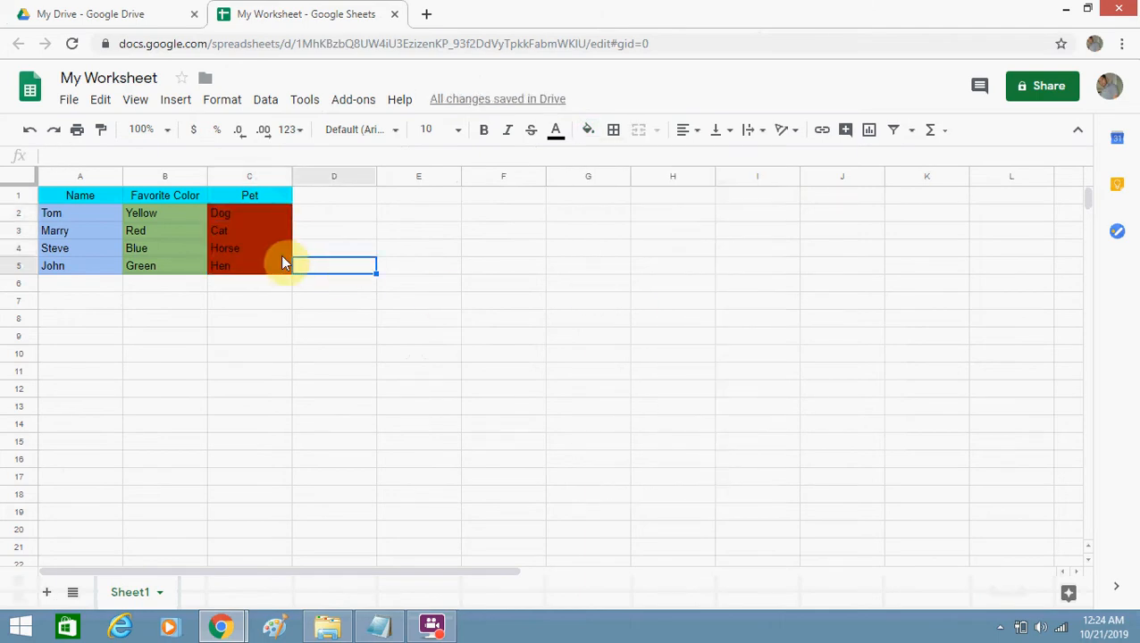
- Change the background of the Pet cells C2 to C5 to light red
drag(279, 268, 266, 212)
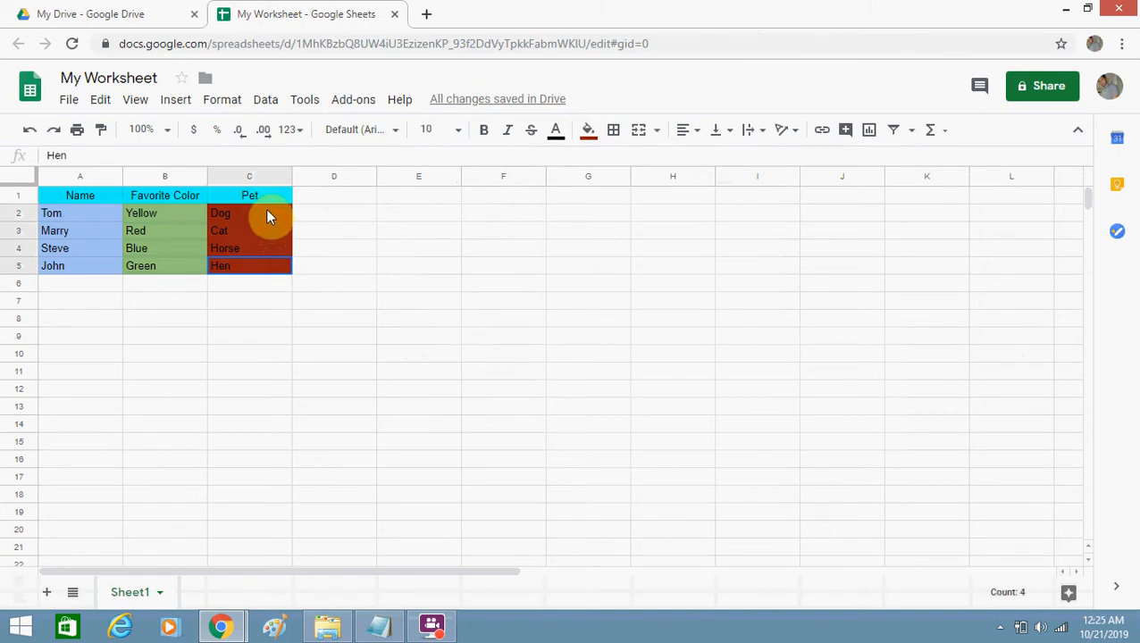
click(266, 208)
key(shift+Down)
key(shift+Down)
key(shift+Down)
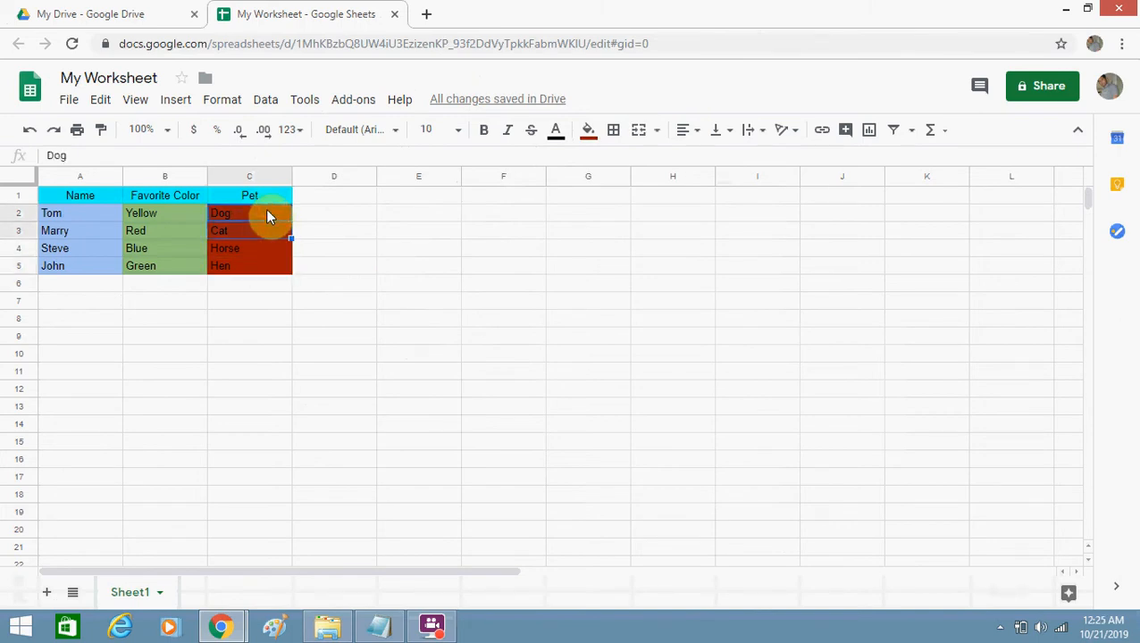
click(590, 134)
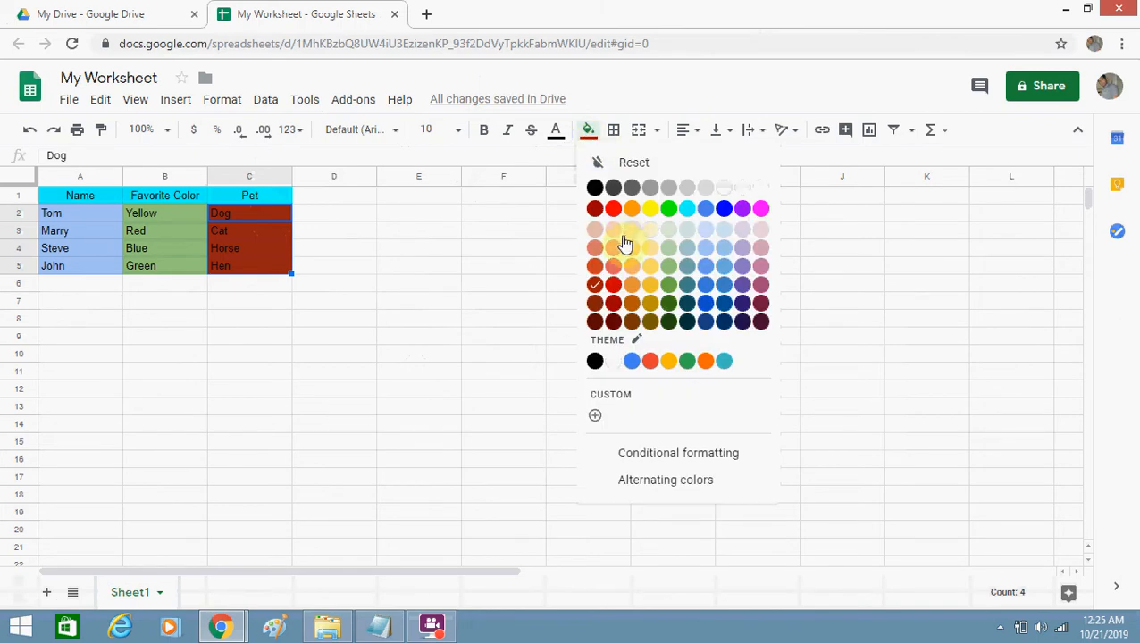
click(612, 267)
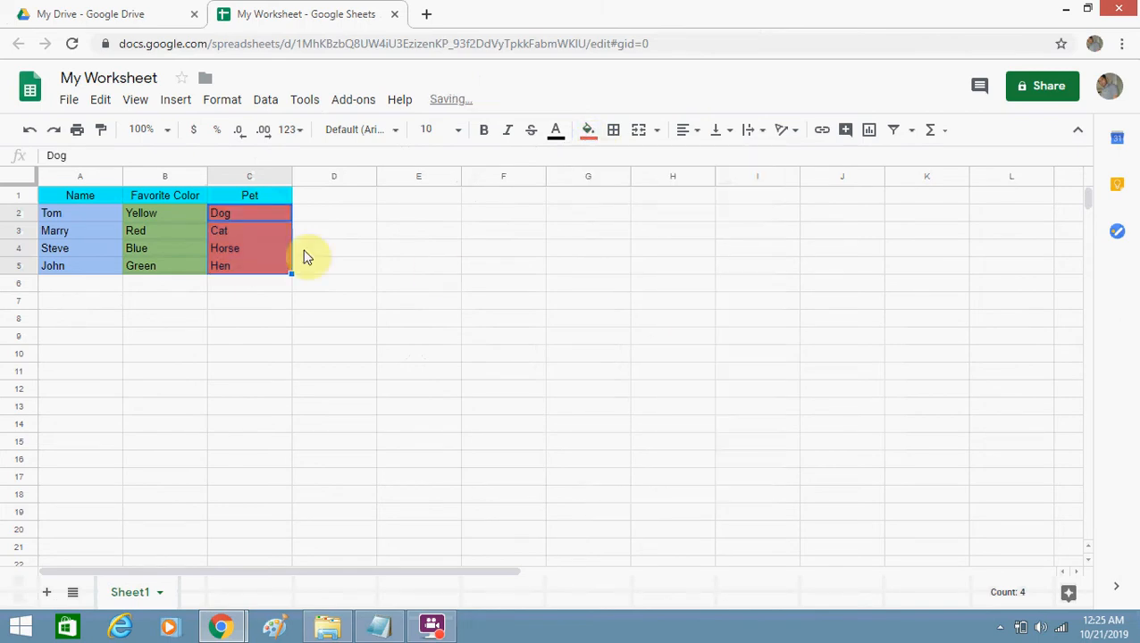
click(344, 251)
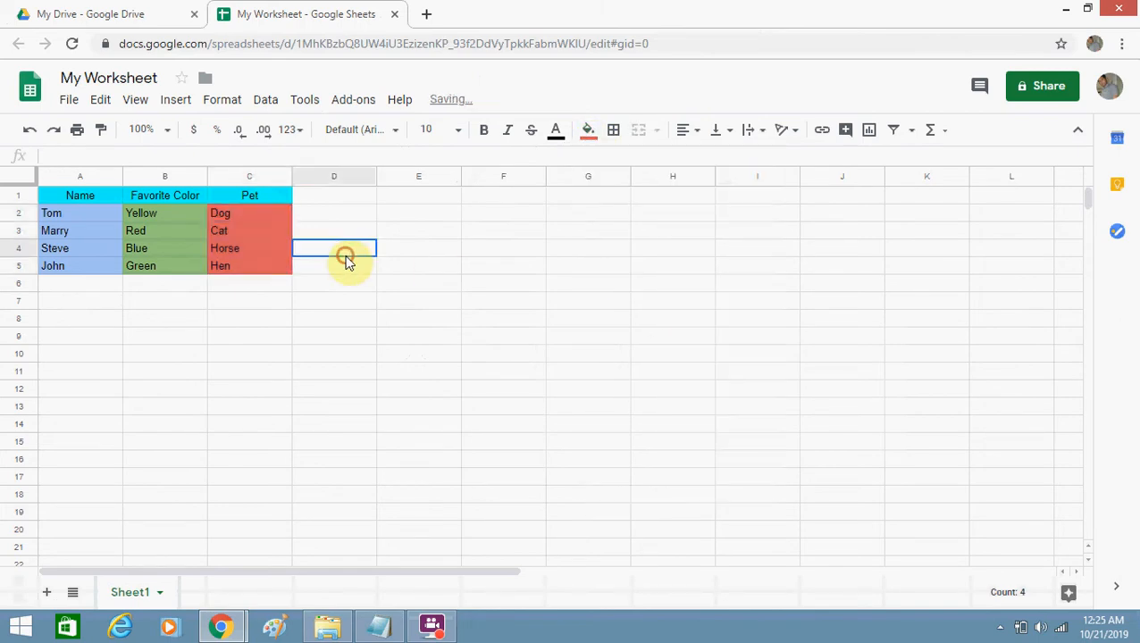
- Merge the header cells A1 to C1 with Merge all, accepting that only the first value is kept
click(276, 194)
key(shift+Left)
key(shift+Left)
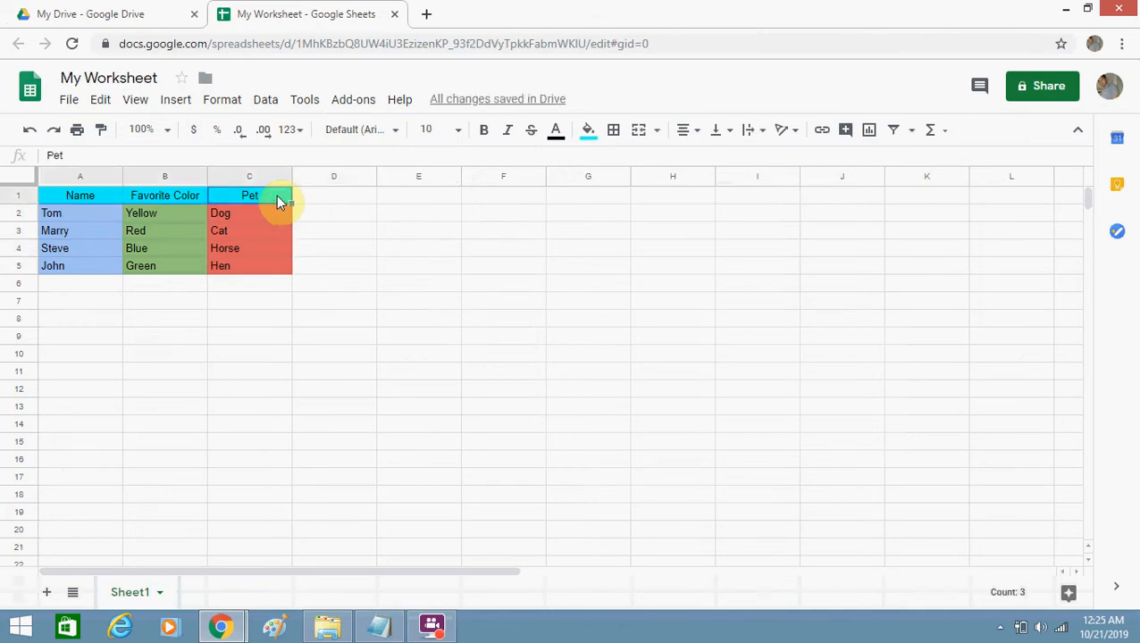
click(660, 134)
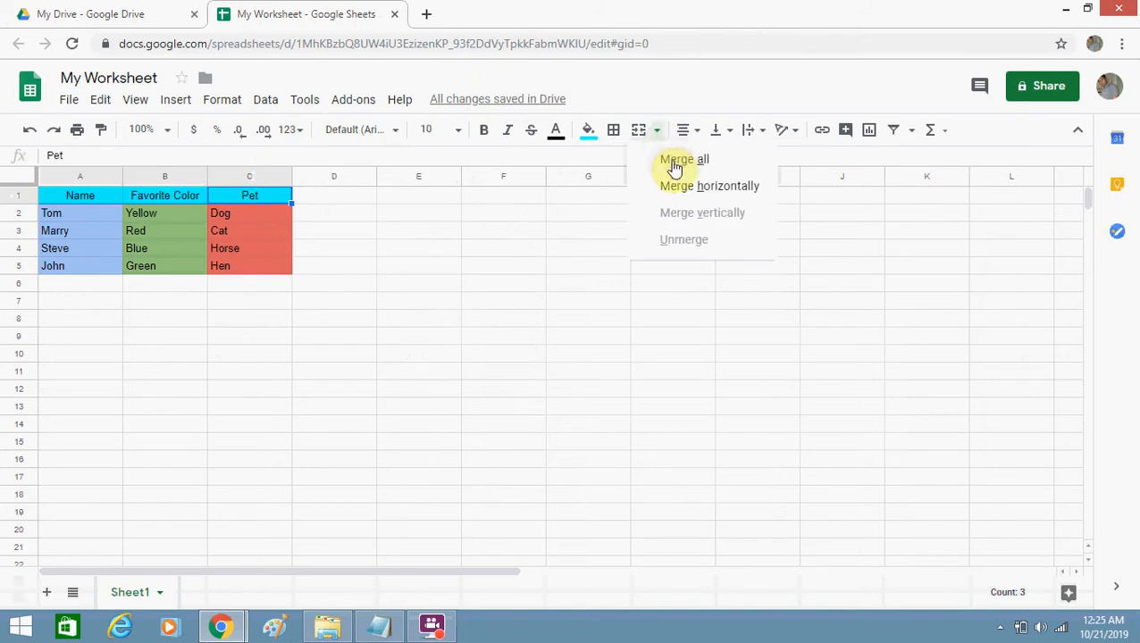
click(674, 168)
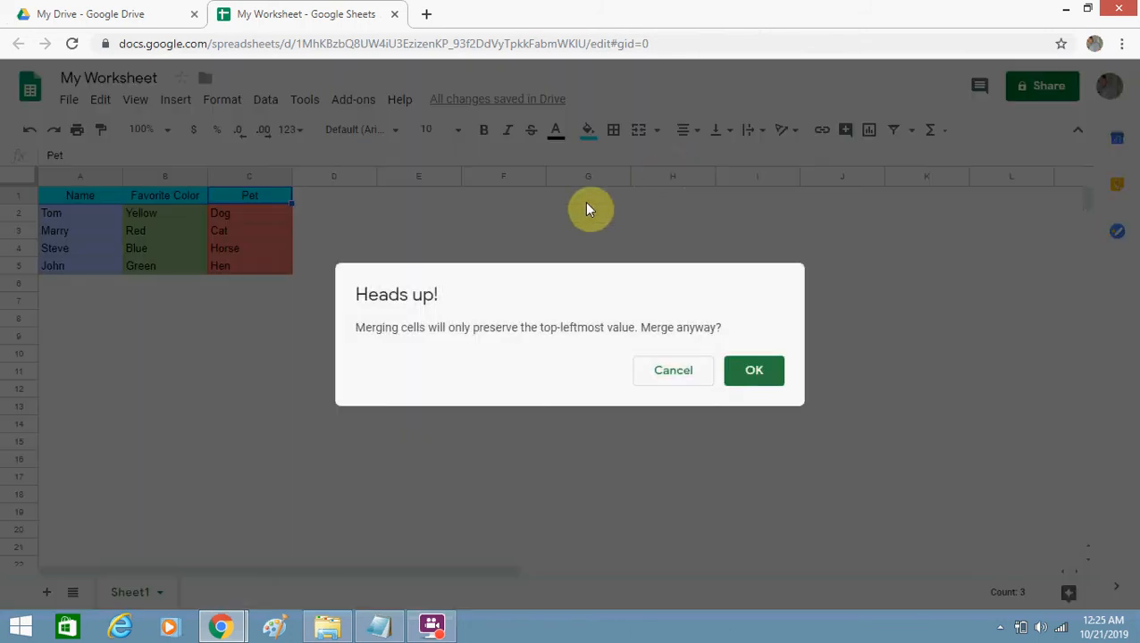
click(758, 367)
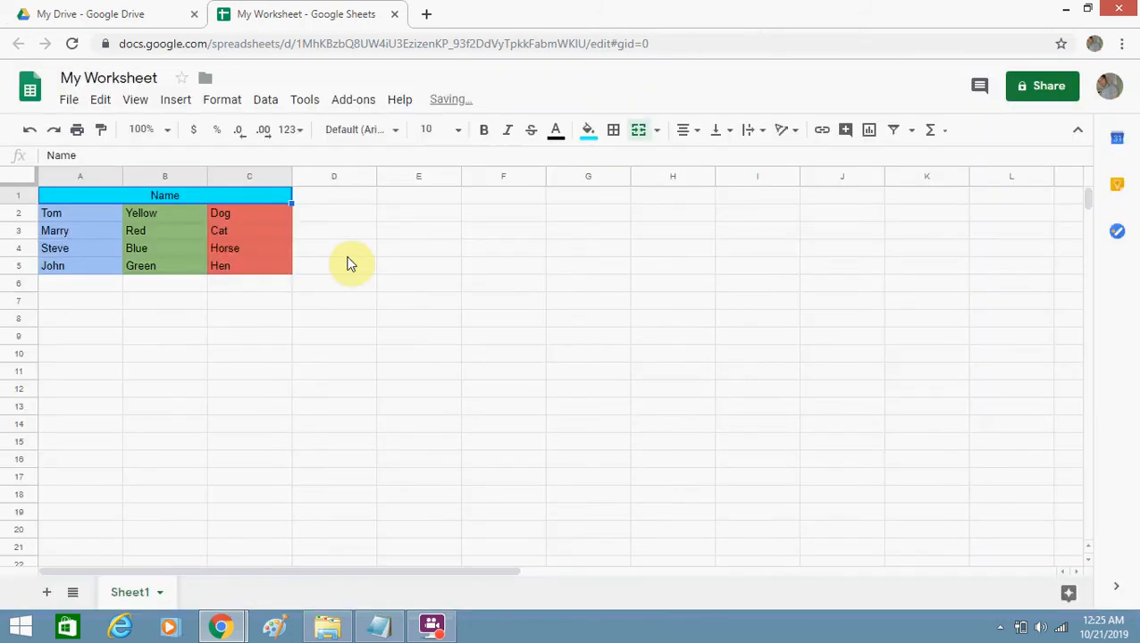
click(323, 219)
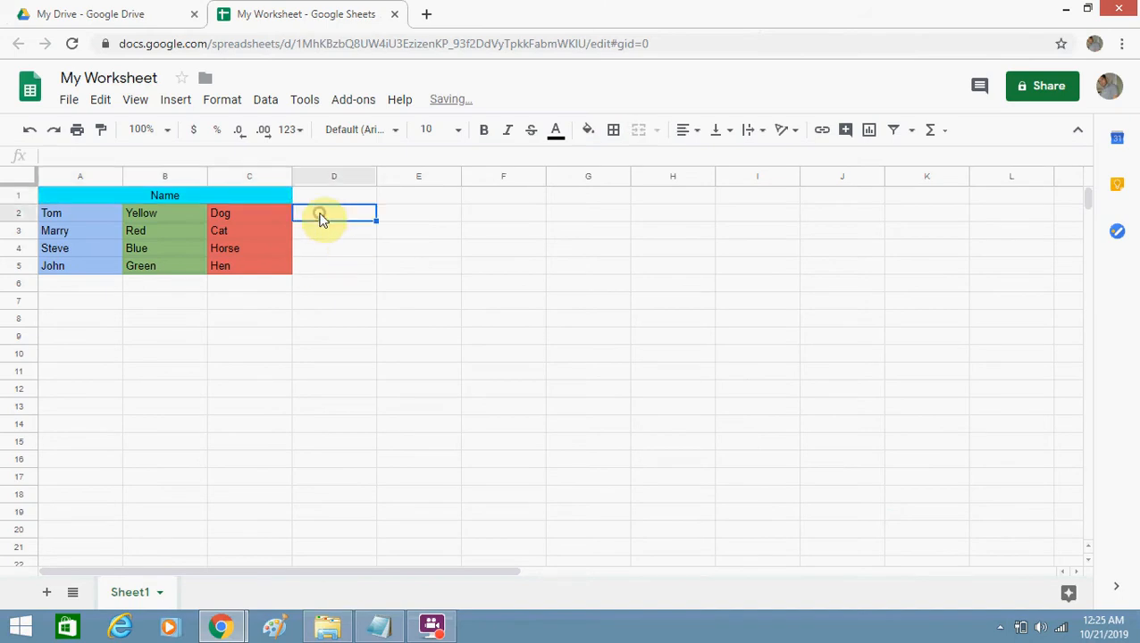
- Undo the merge of the header cells A1 to C1
key(ctrl+z)
click(211, 196)
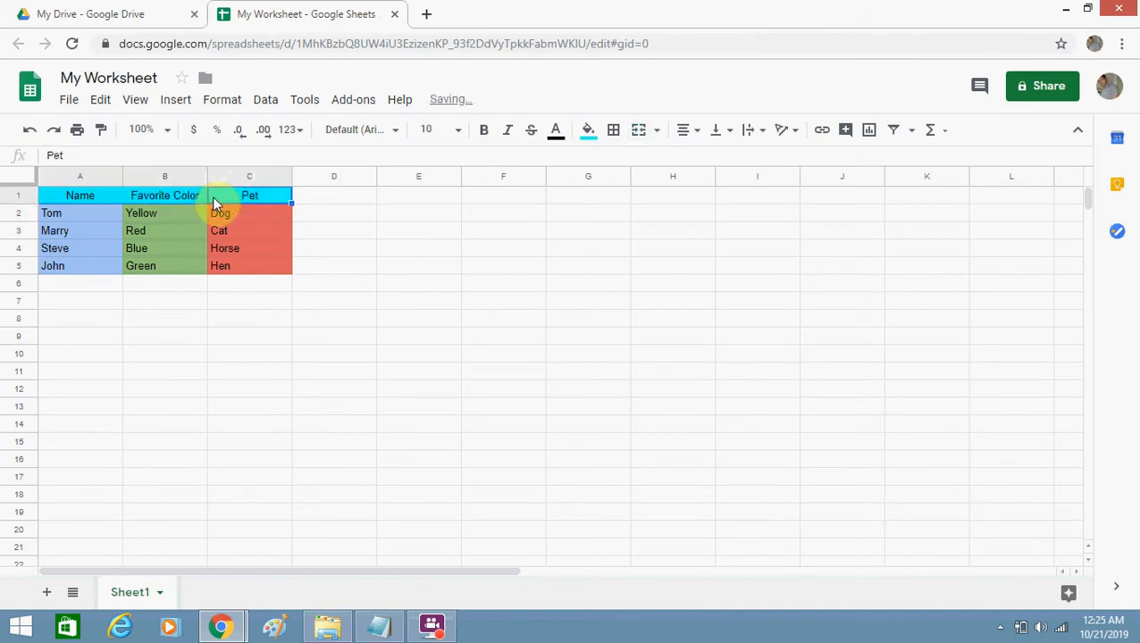
click(331, 230)
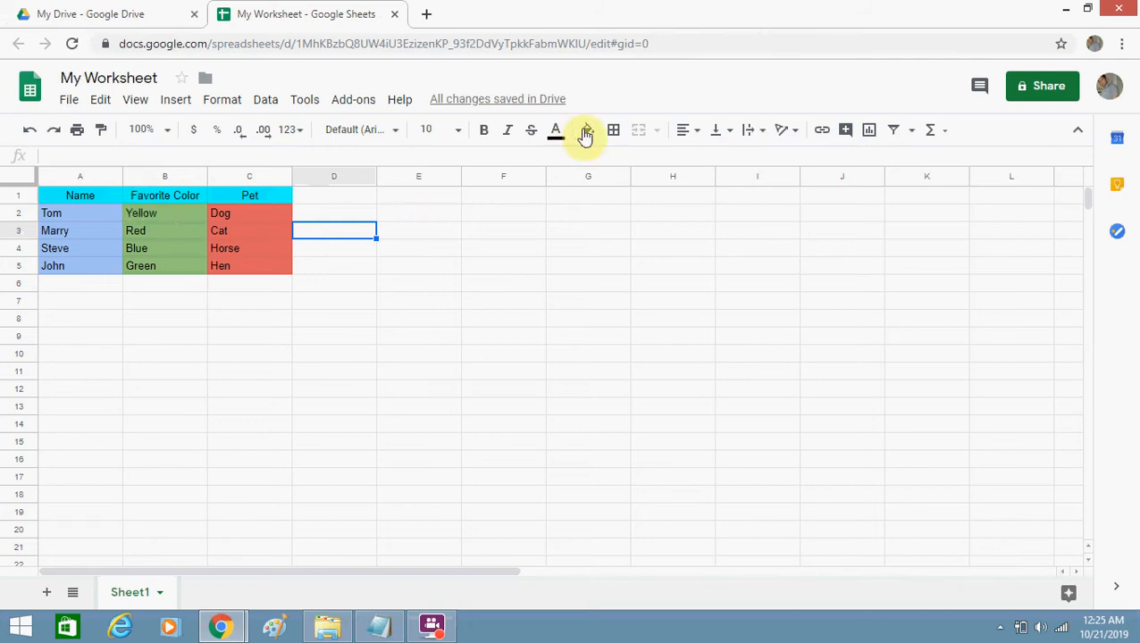
- Merge the header cells A1 to C1 with Merge horizontally, accepting that only the first value is kept
click(273, 202)
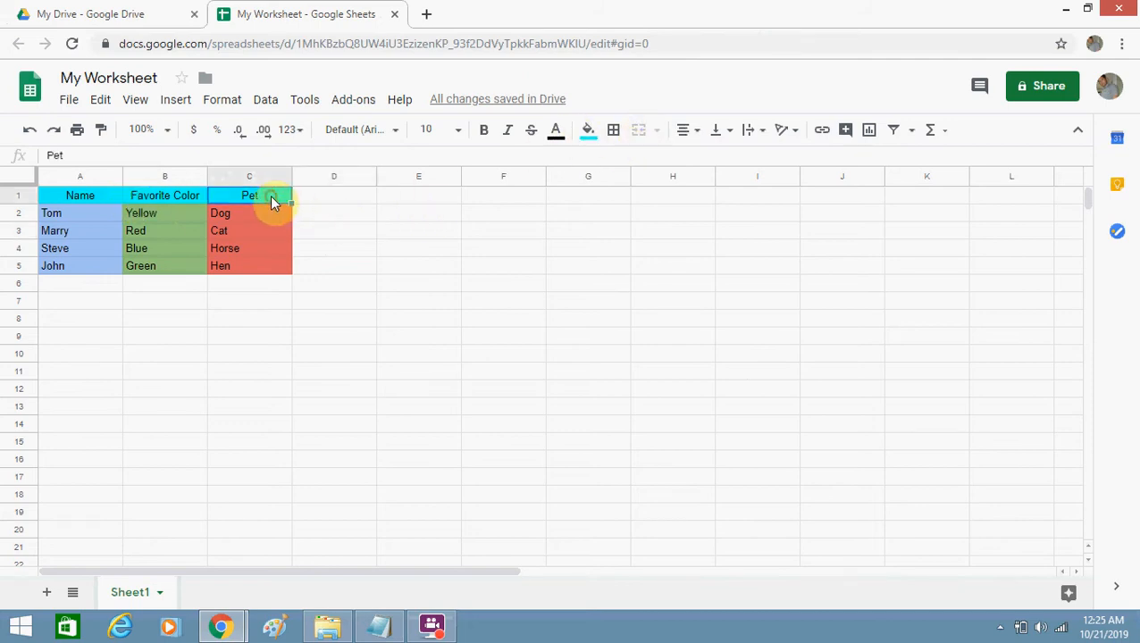
key(shift+Left)
key(shift+Left)
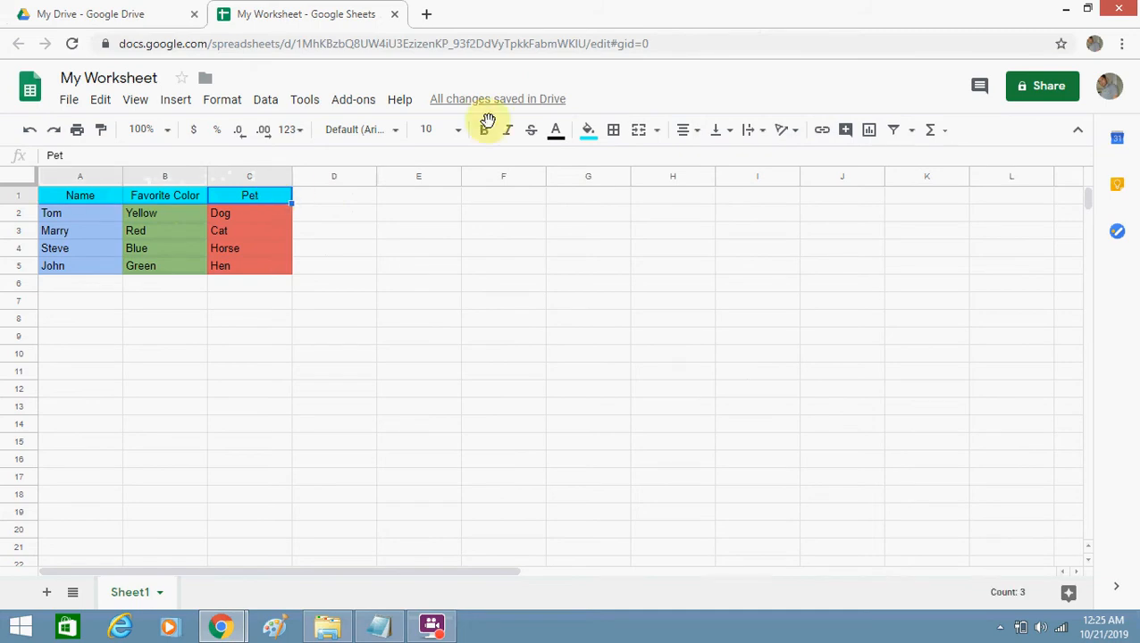
click(659, 130)
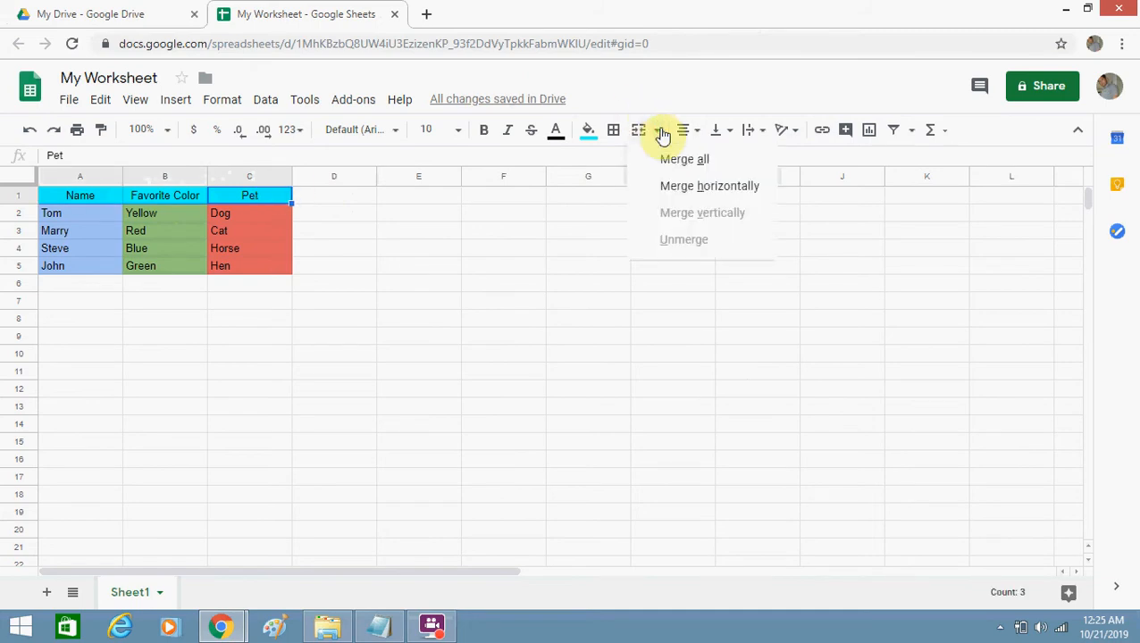
click(689, 190)
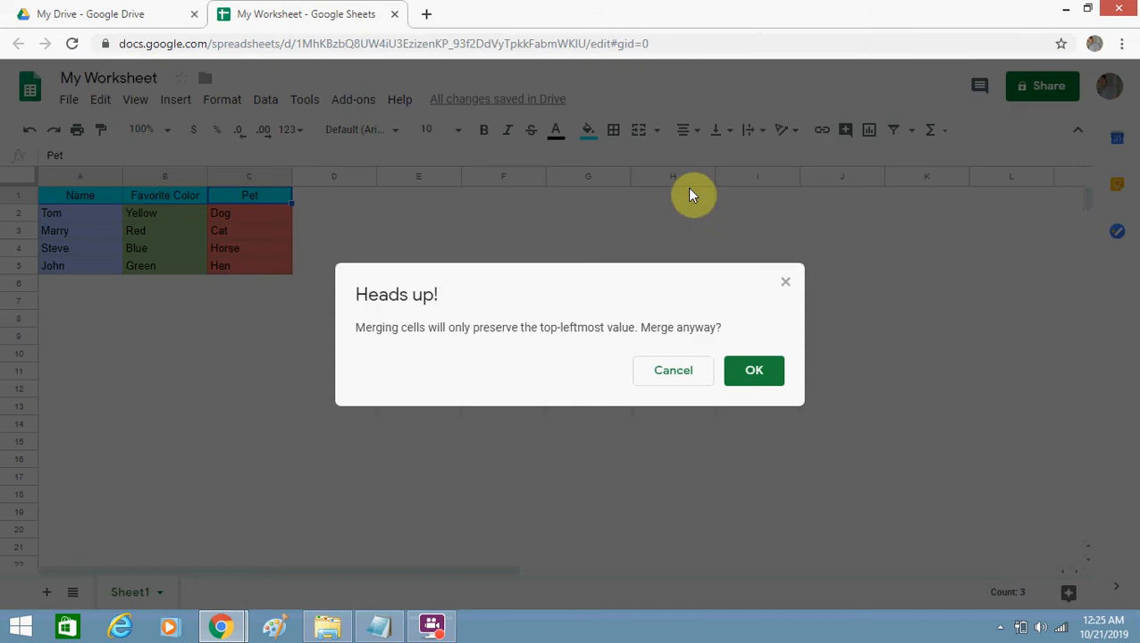
click(754, 370)
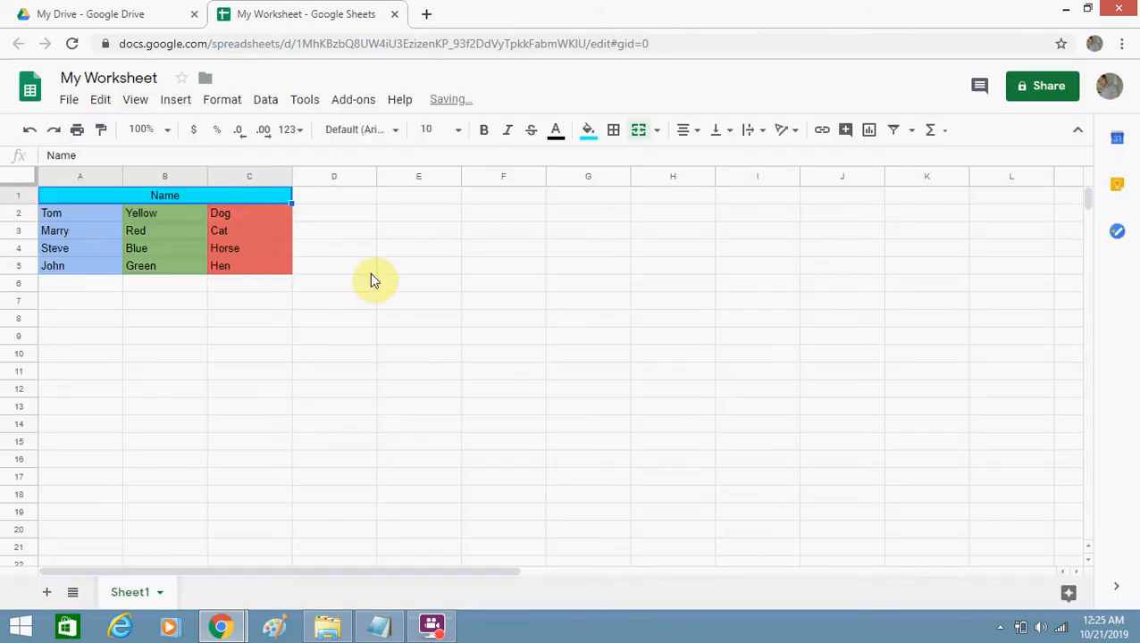
- Widen column C to nearly twice the width of column B
double_click(263, 199)
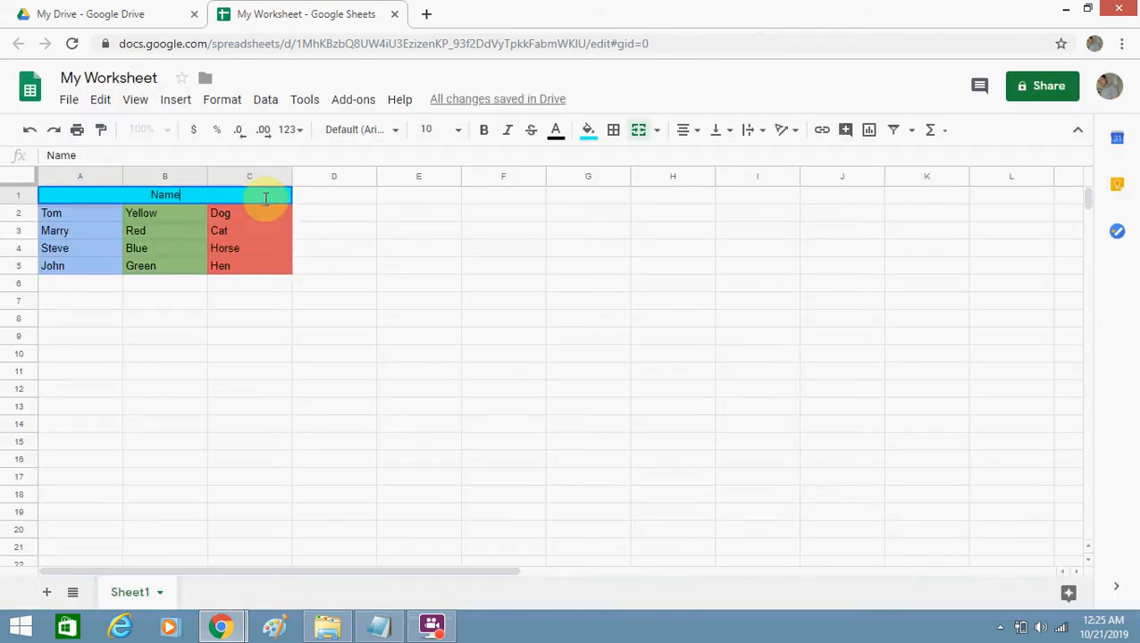
drag(292, 172, 601, 176)
drag(686, 181, 360, 185)
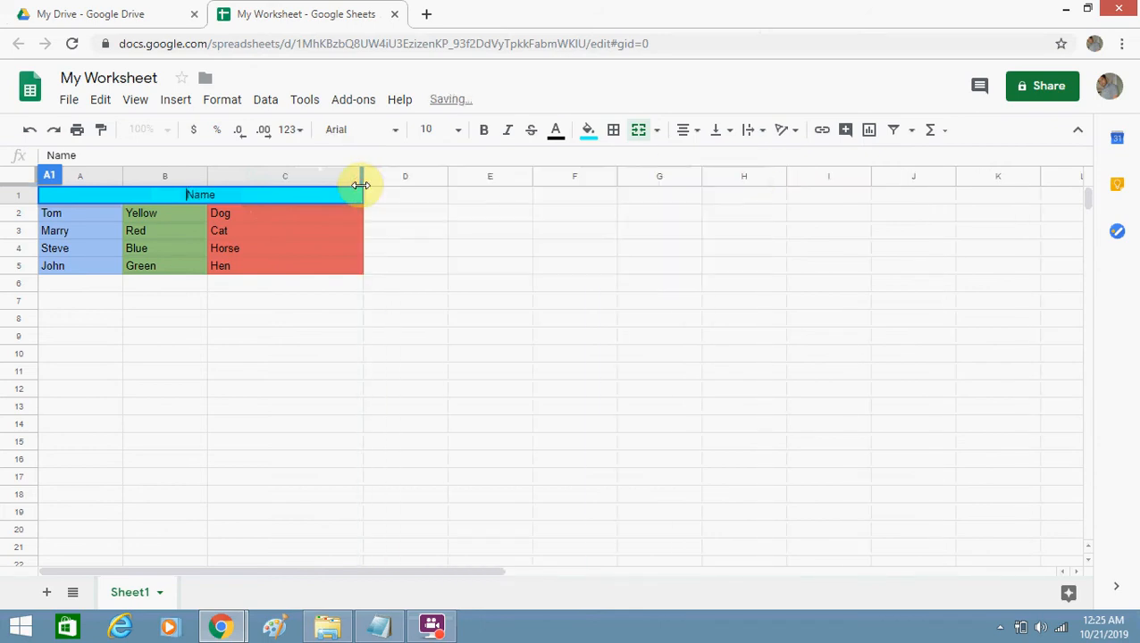
- Undo the width changes to column C and the horizontal merge of the header cells A1 to C1
click(383, 200)
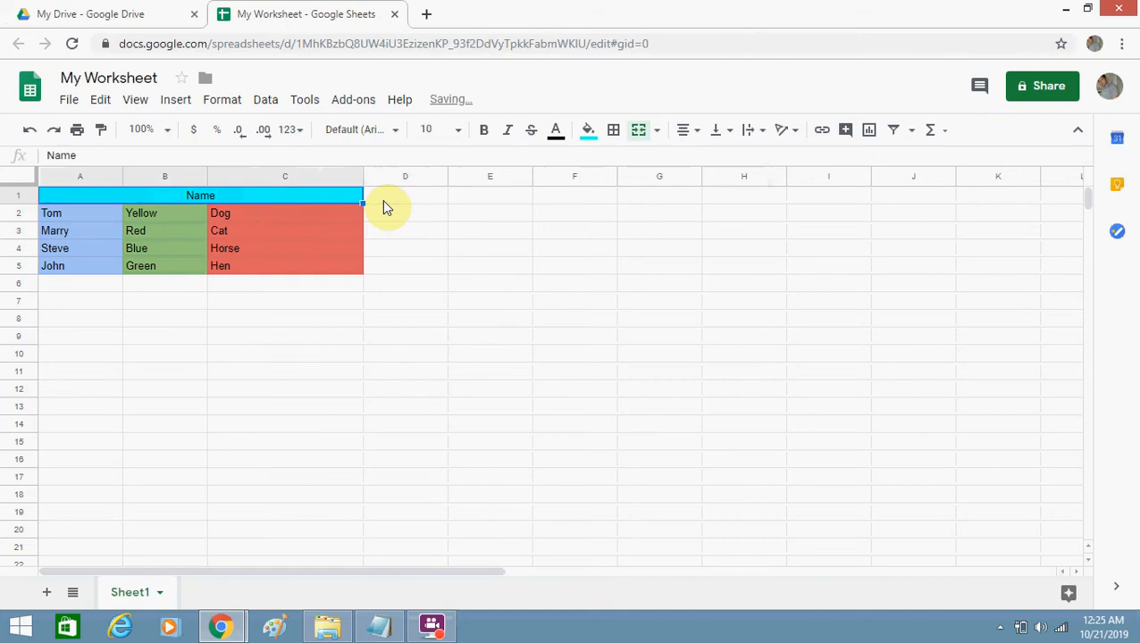
key(ctrl+z)
key(ctrl+z)
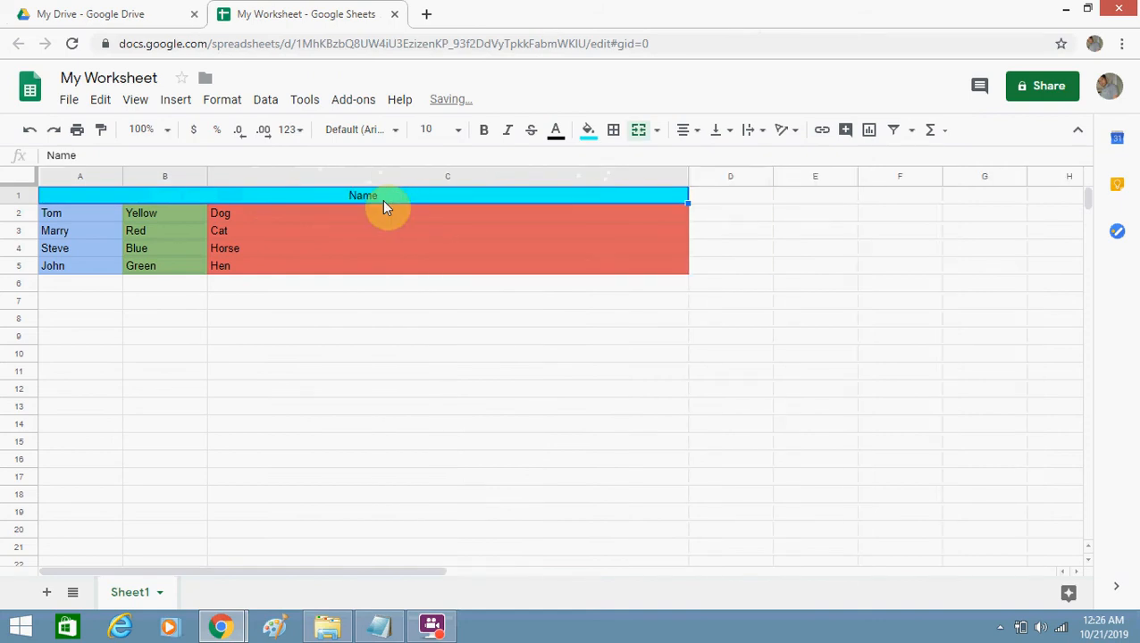
click(445, 305)
key(ctrl+z)
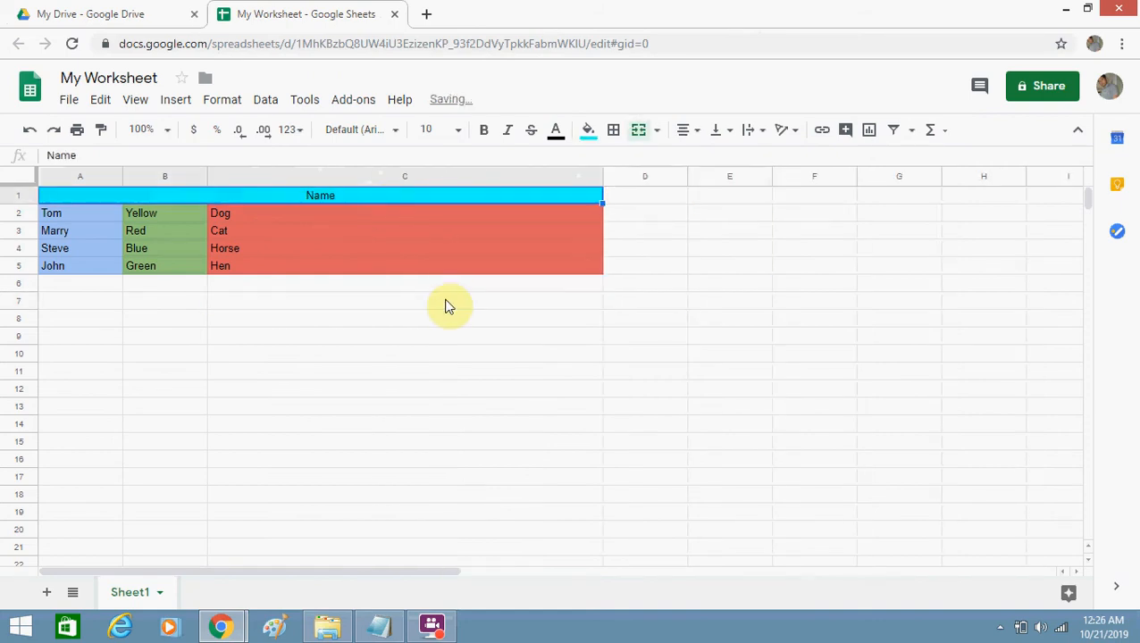
key(ctrl+z)
key(ctrl+z)
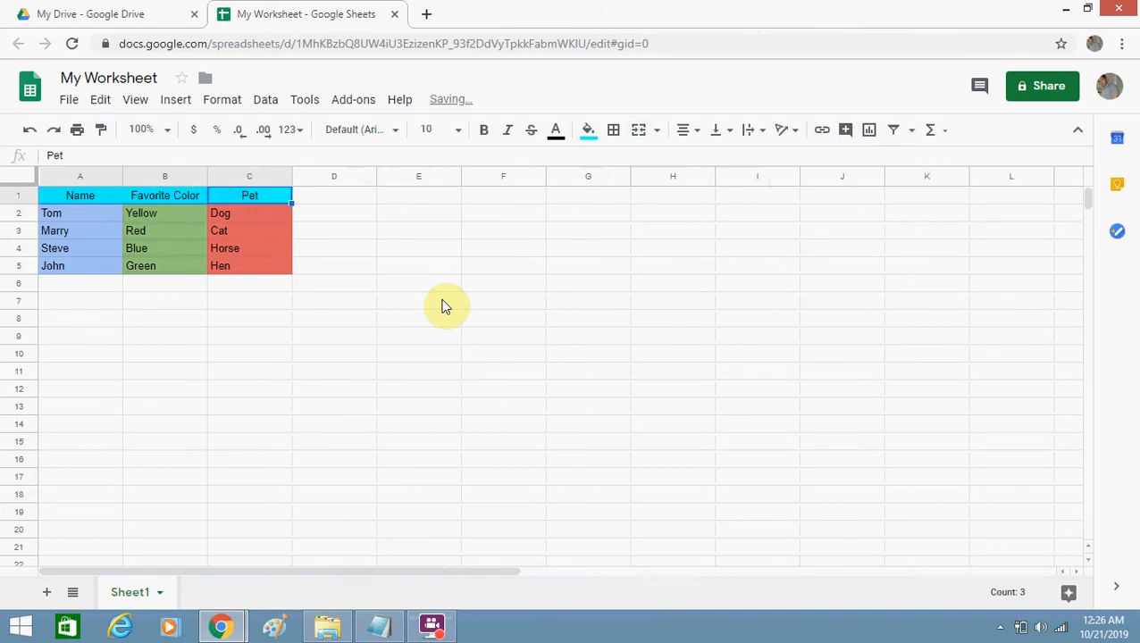
click(445, 305)
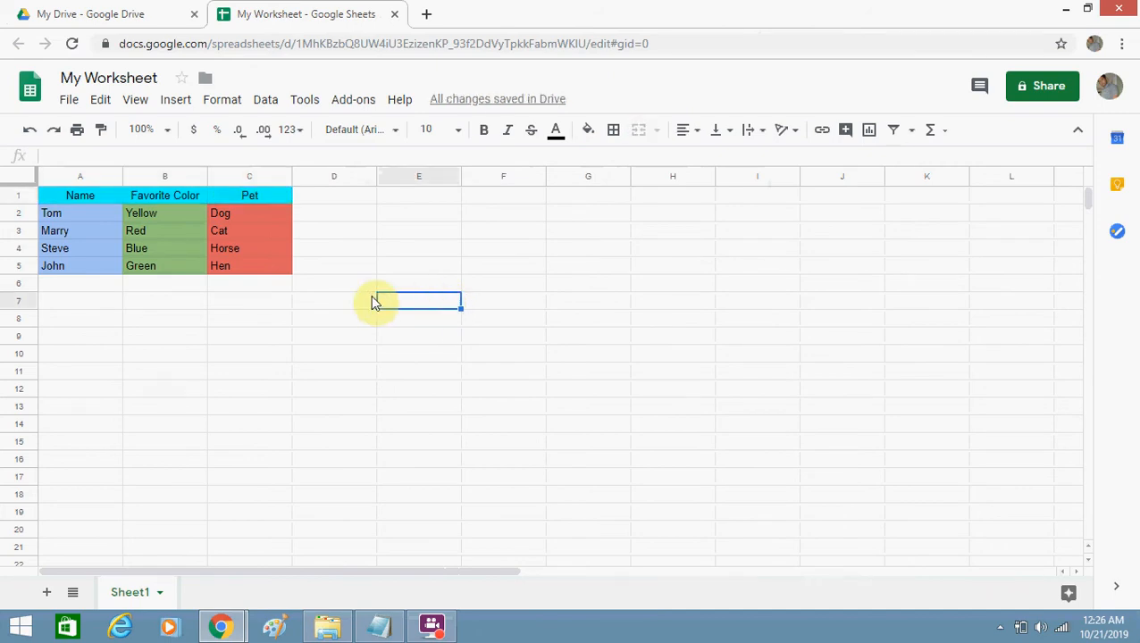
- Add the header Sum in D1 and enter the values 12, 45, 90 and 12 in D2 to D5
click(325, 198)
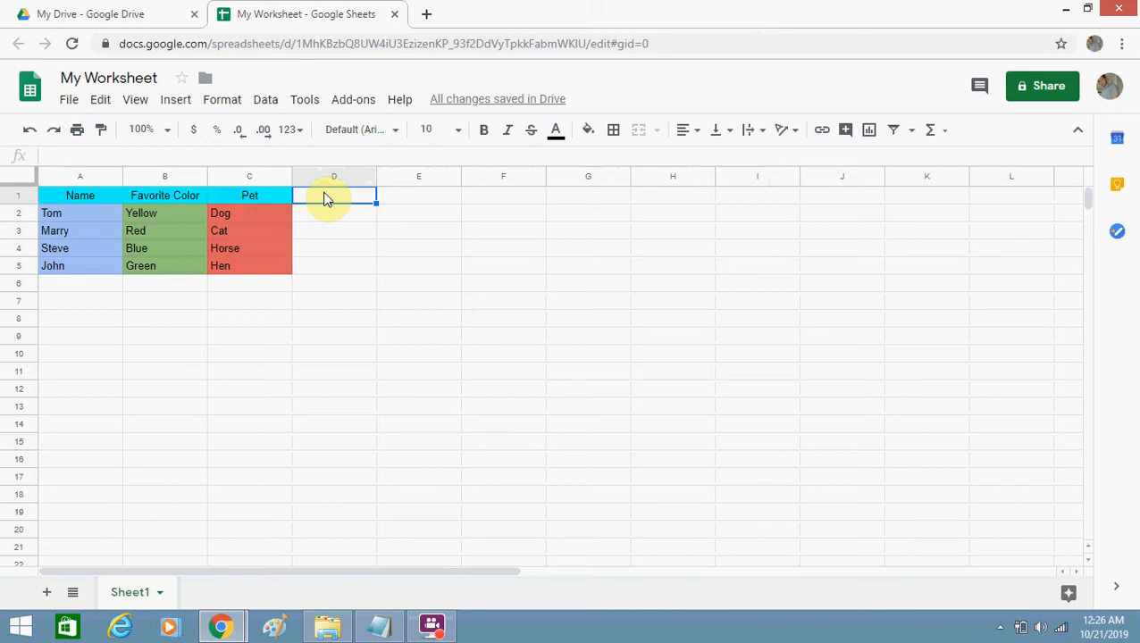
text(Sum)
key(Return)
text(12)
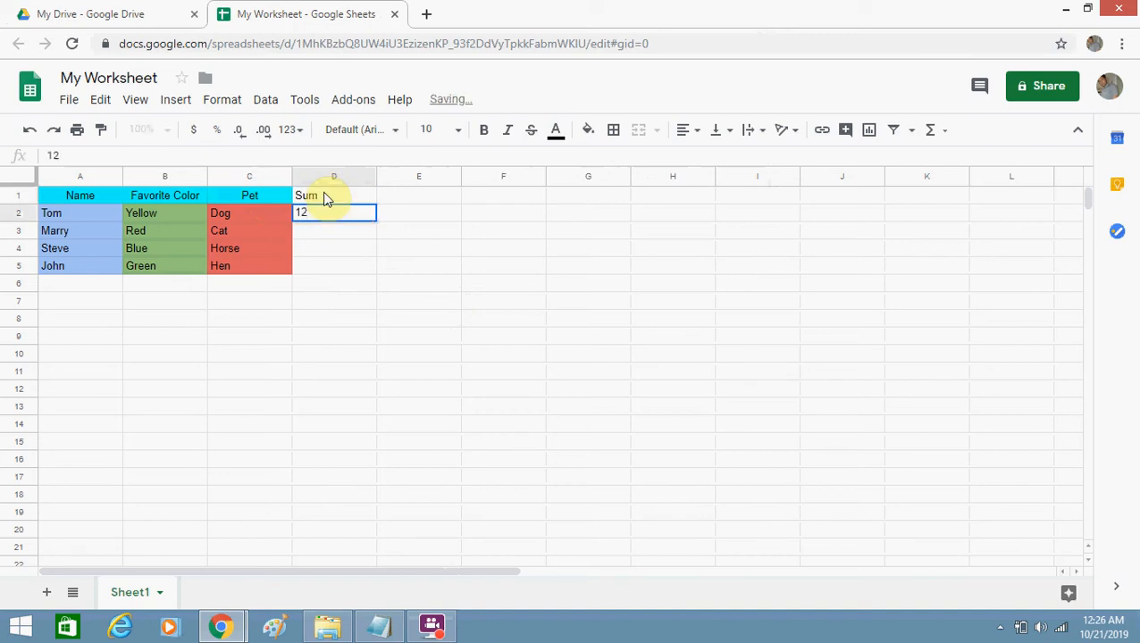
key(Return)
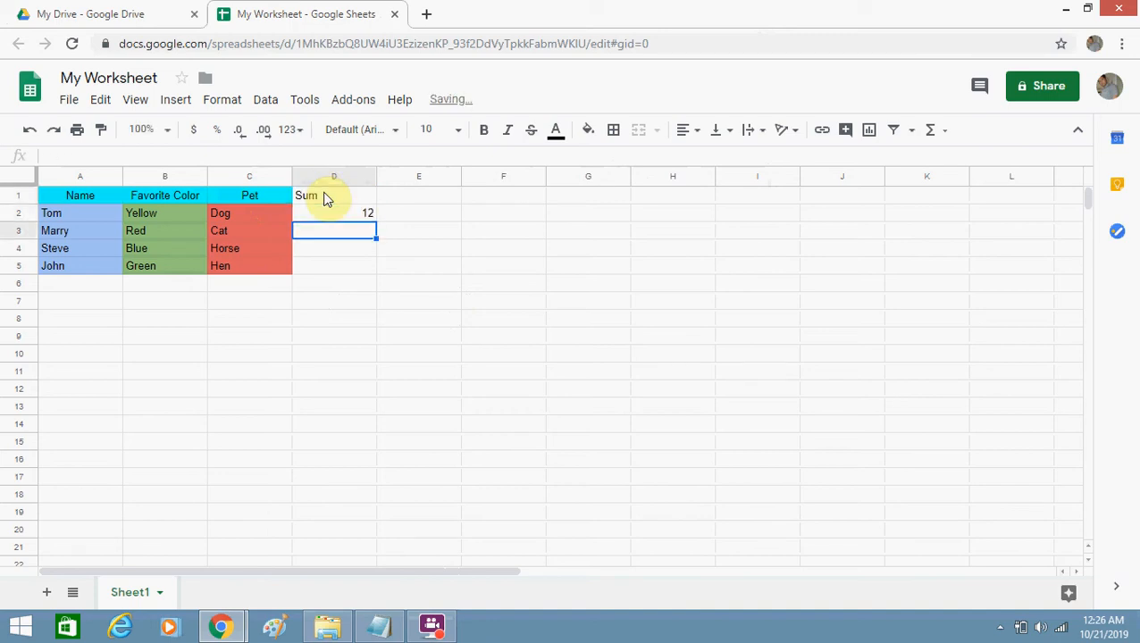
text(45)
key(Return)
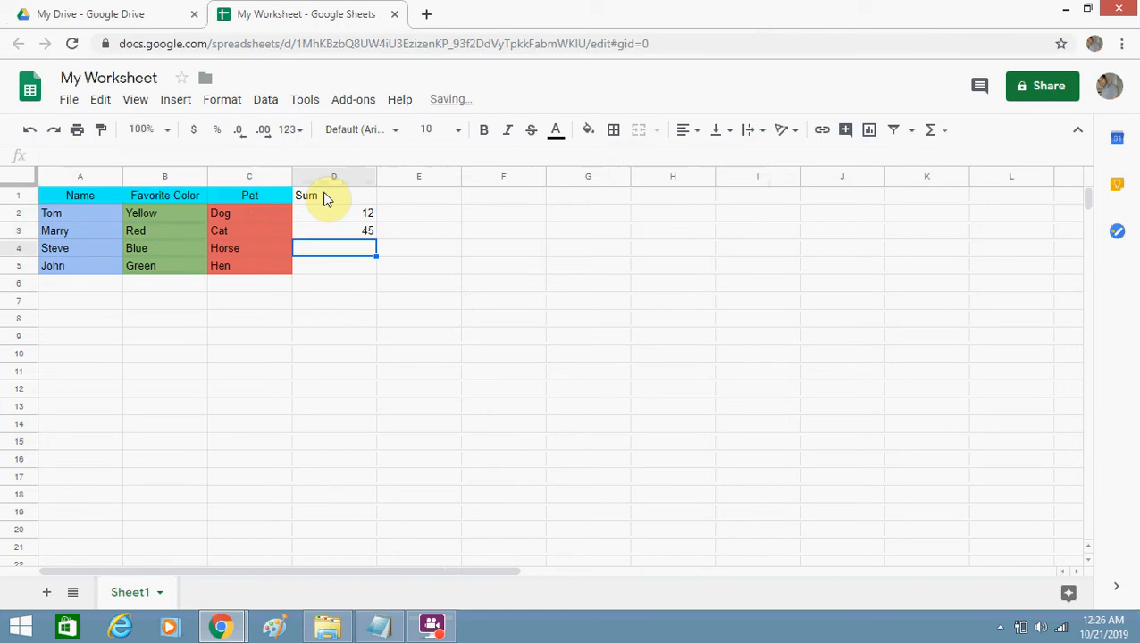
text(90)
key(Return)
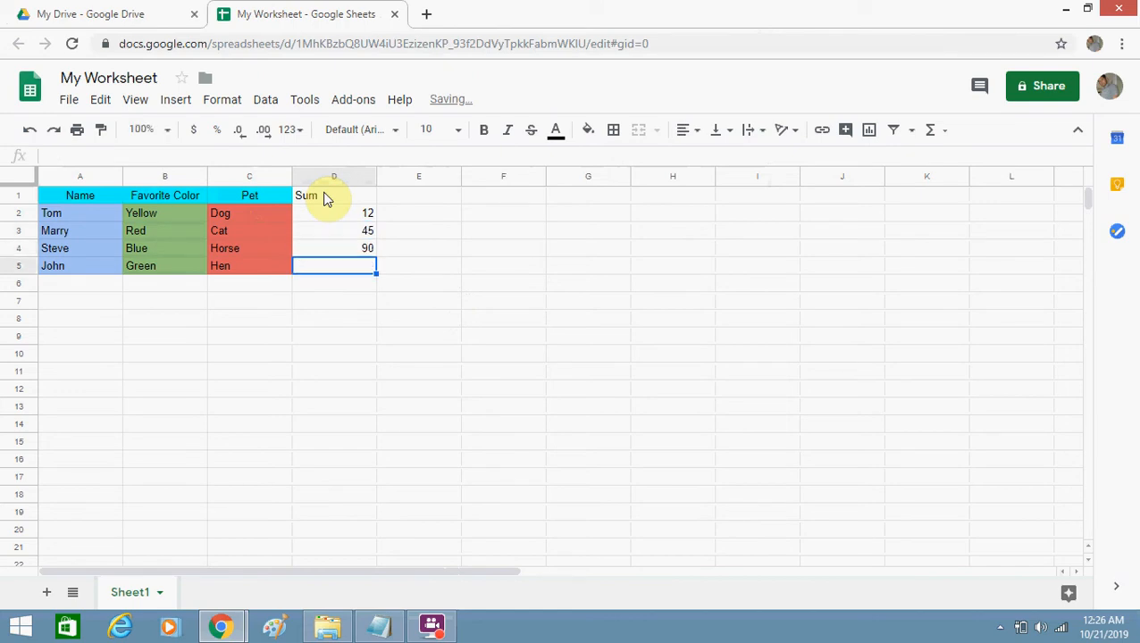
text(12)
key(Return)
- Total D2 to D5 in cell D6 with the SUM function and make the total bold
key(Up)
key(shift+Up)
key(shift+Up)
key(shift+Up)
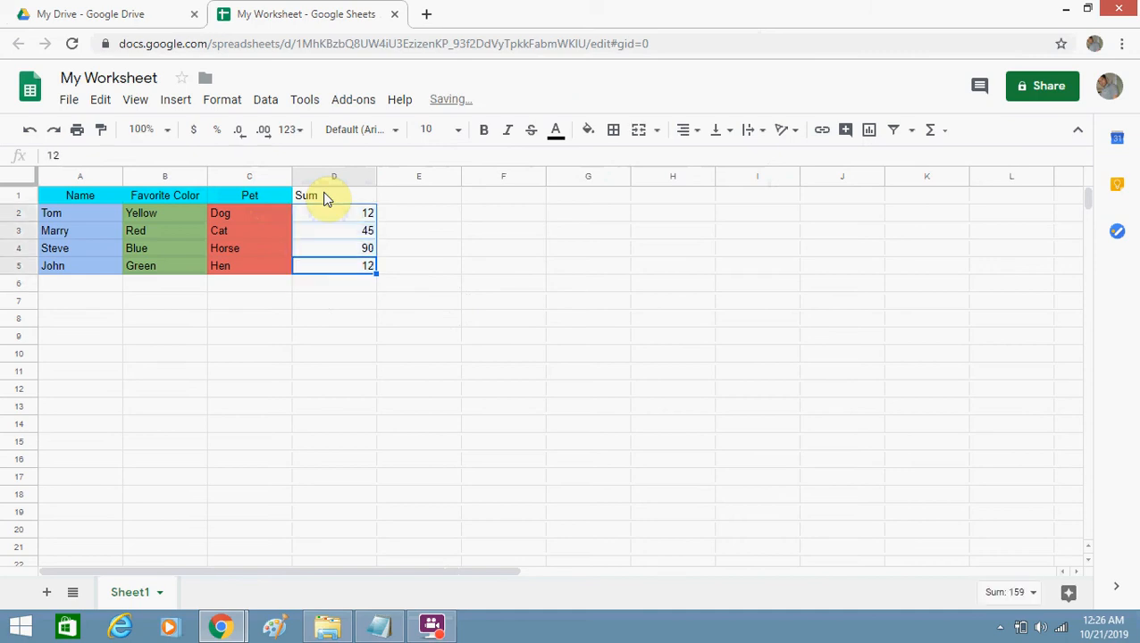
click(940, 132)
click(949, 160)
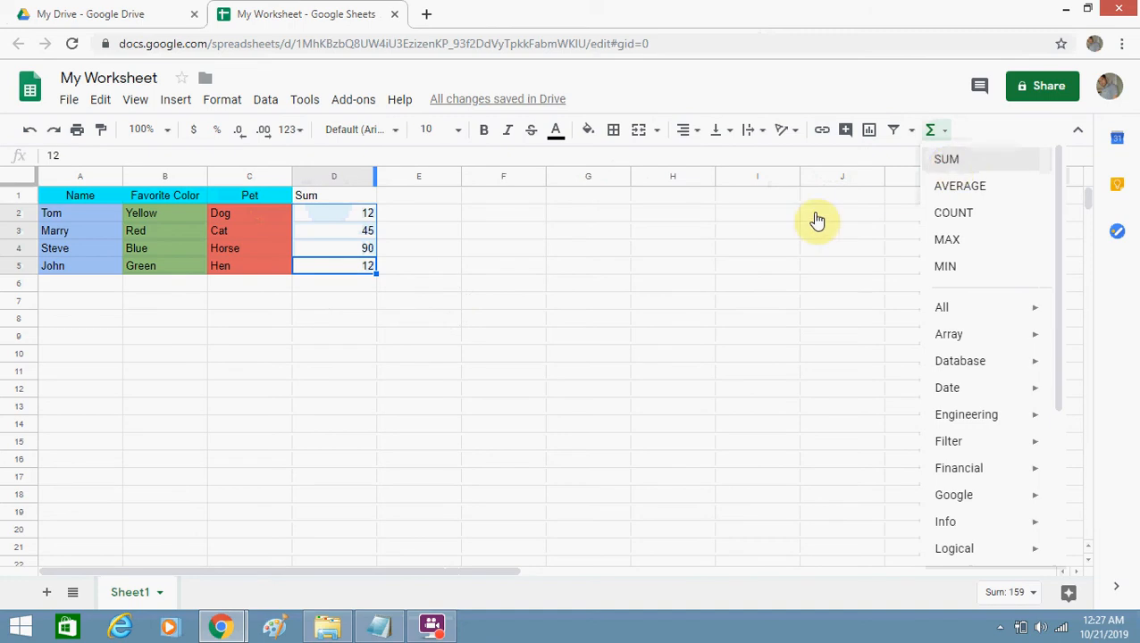
click(447, 275)
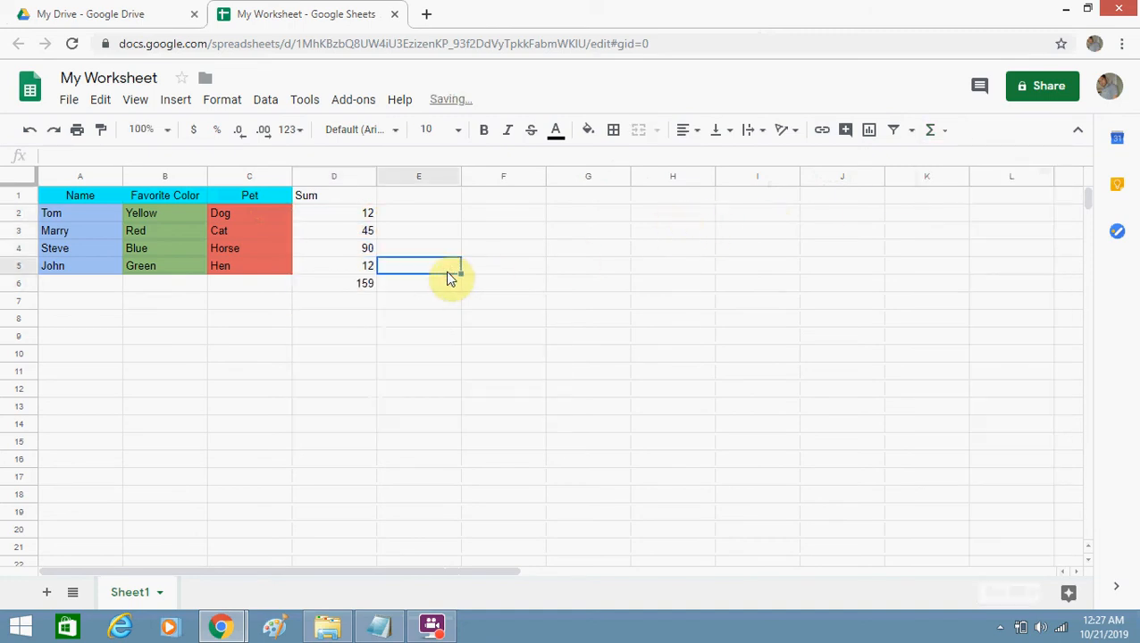
click(338, 284)
key(ctrl+b)
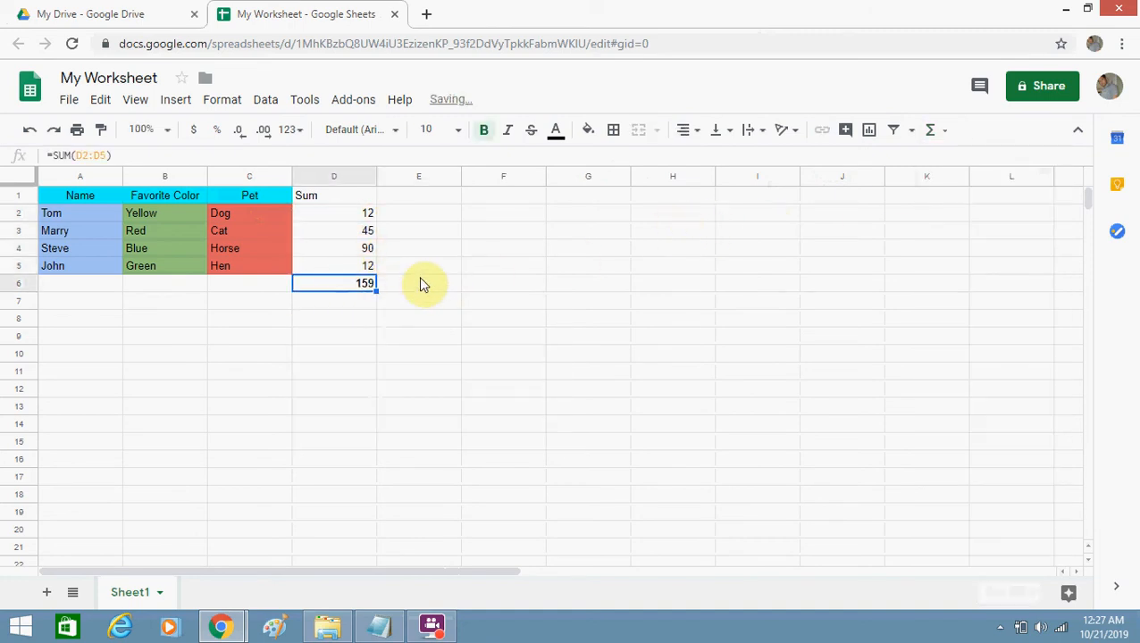
- Center the Sum header in D1 horizontally and make it bold
click(341, 201)
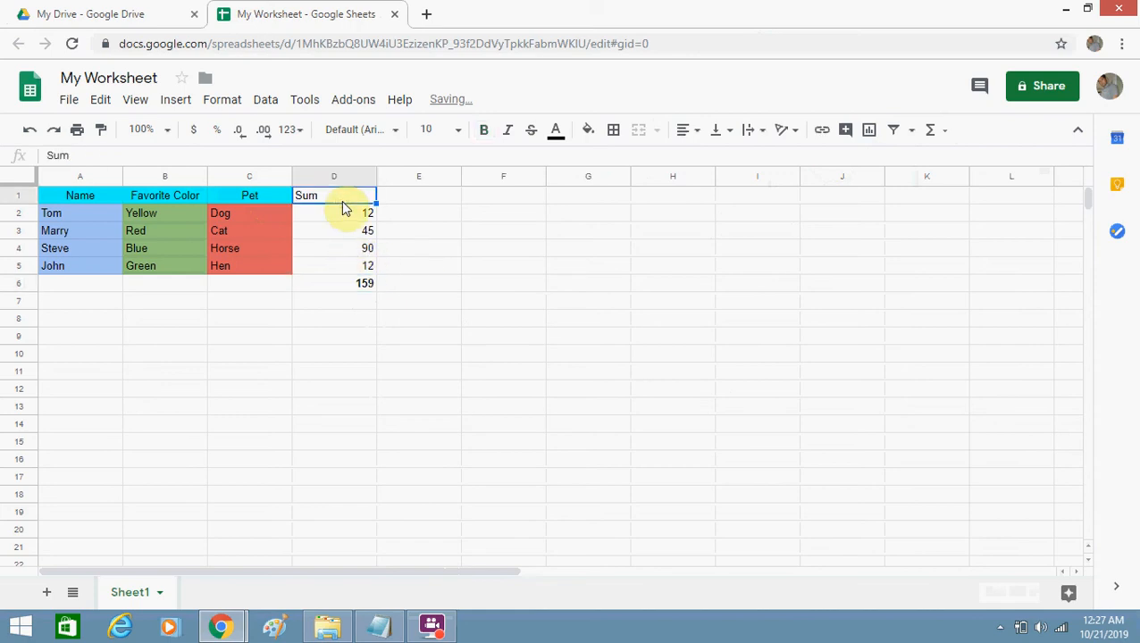
click(698, 130)
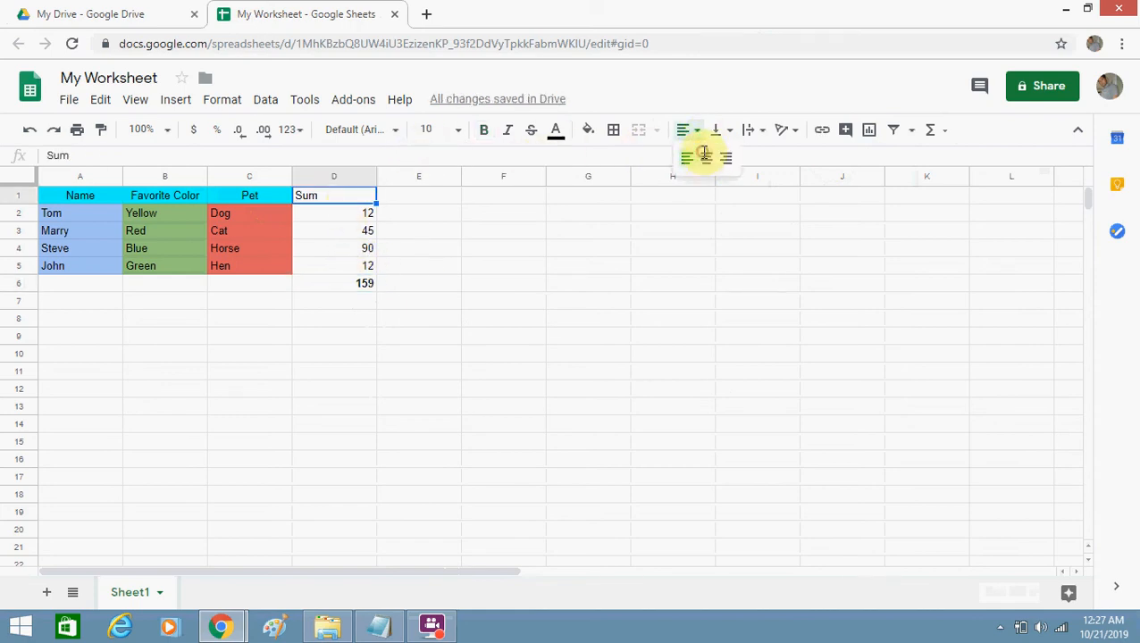
click(705, 159)
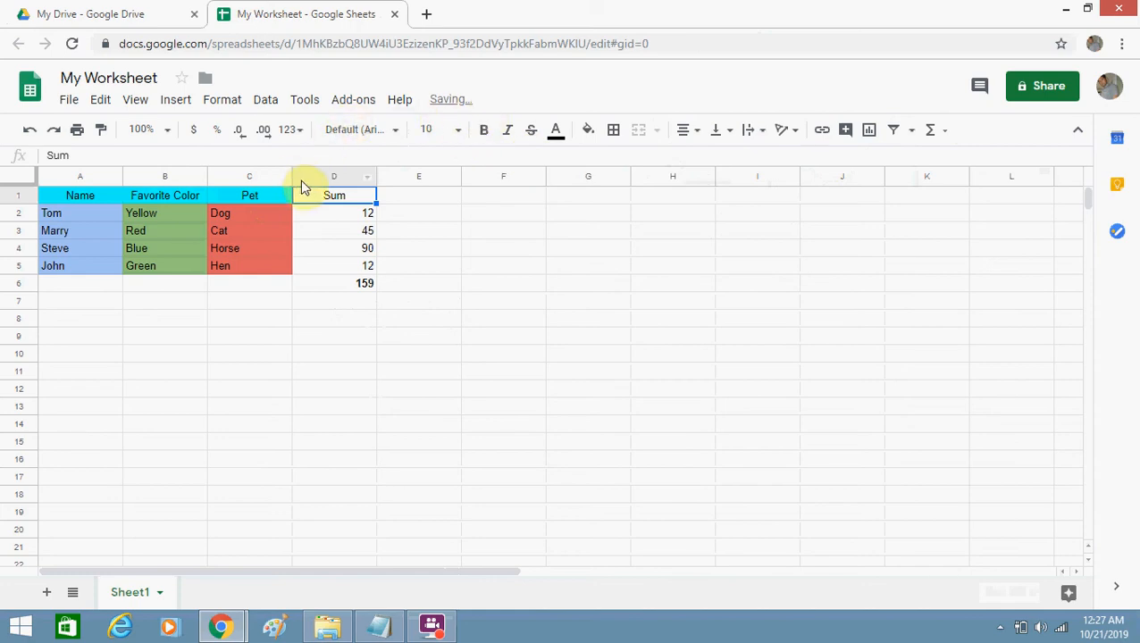
click(284, 197)
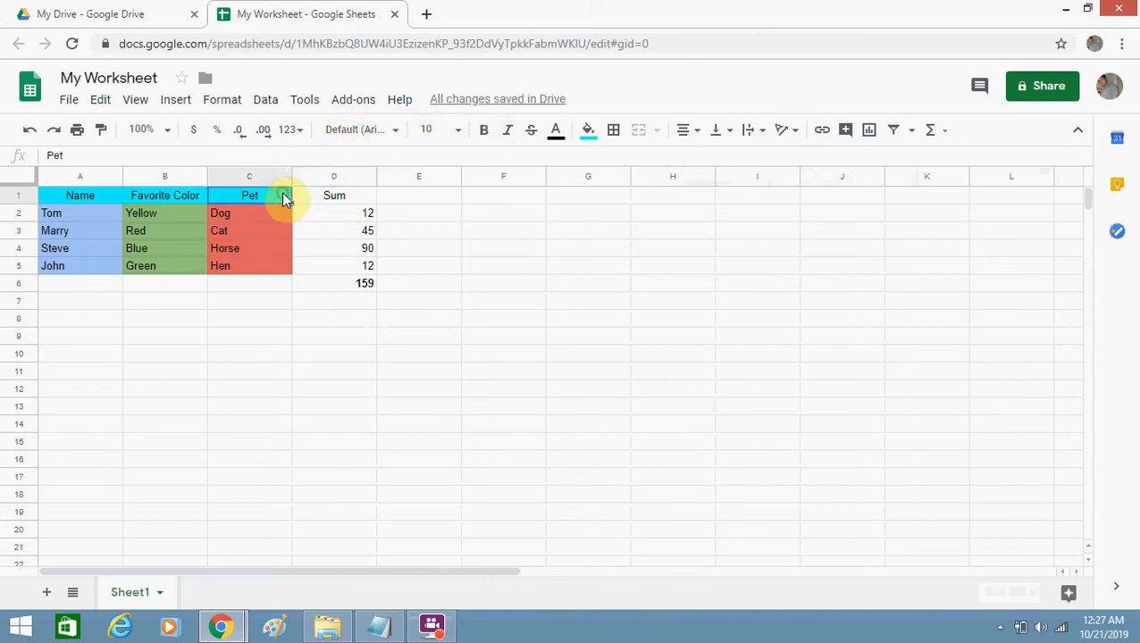
click(330, 198)
key(ctrl+b)
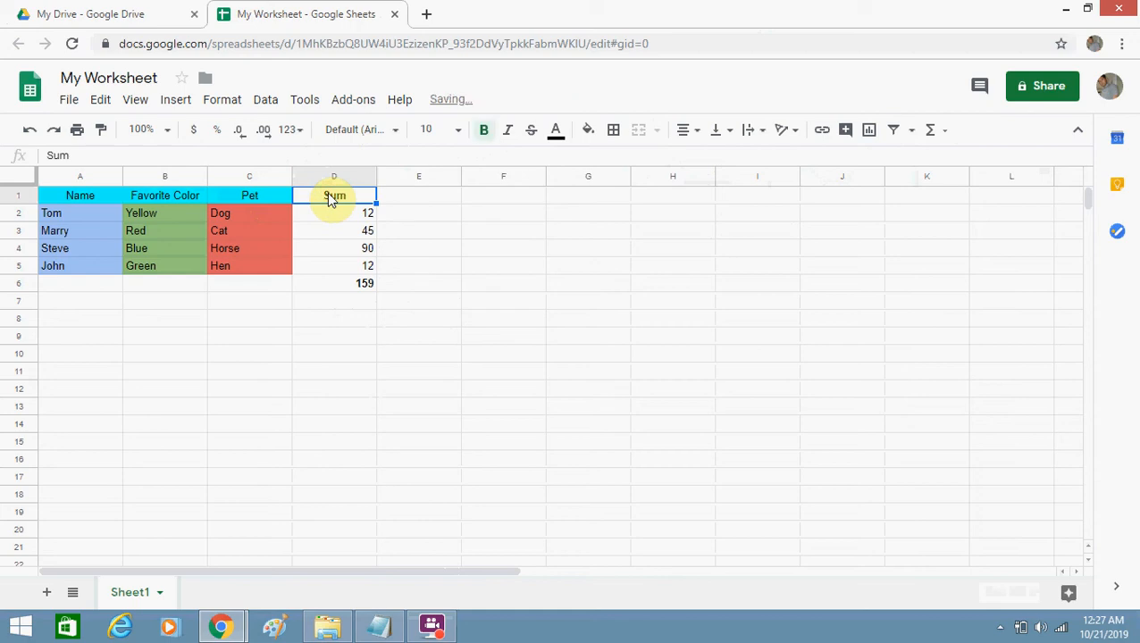
click(362, 283)
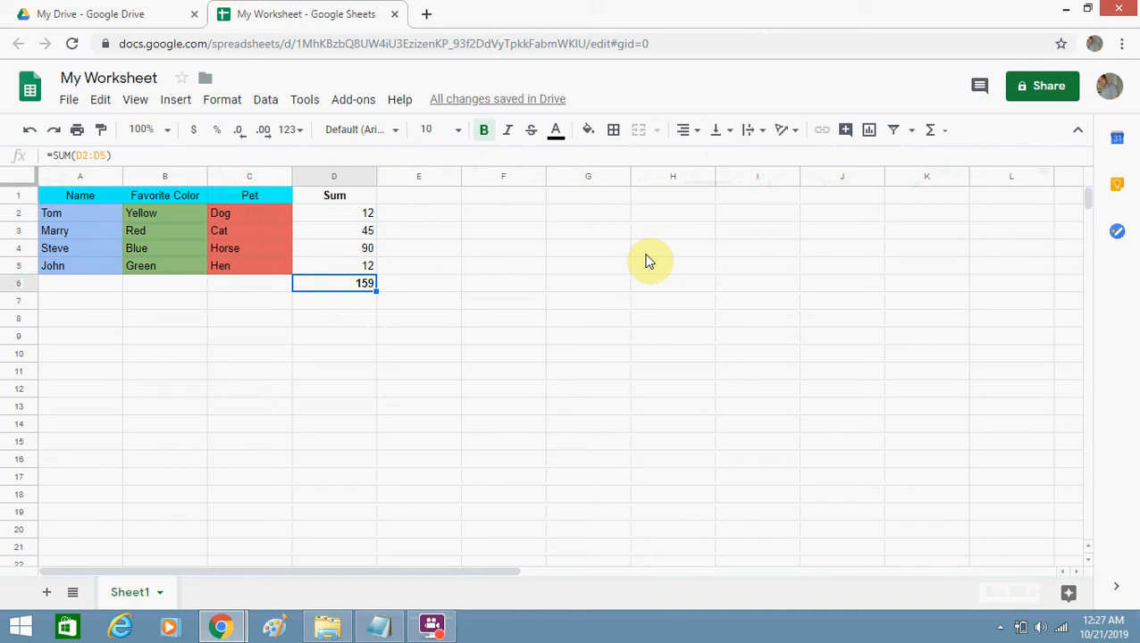
click(587, 271)
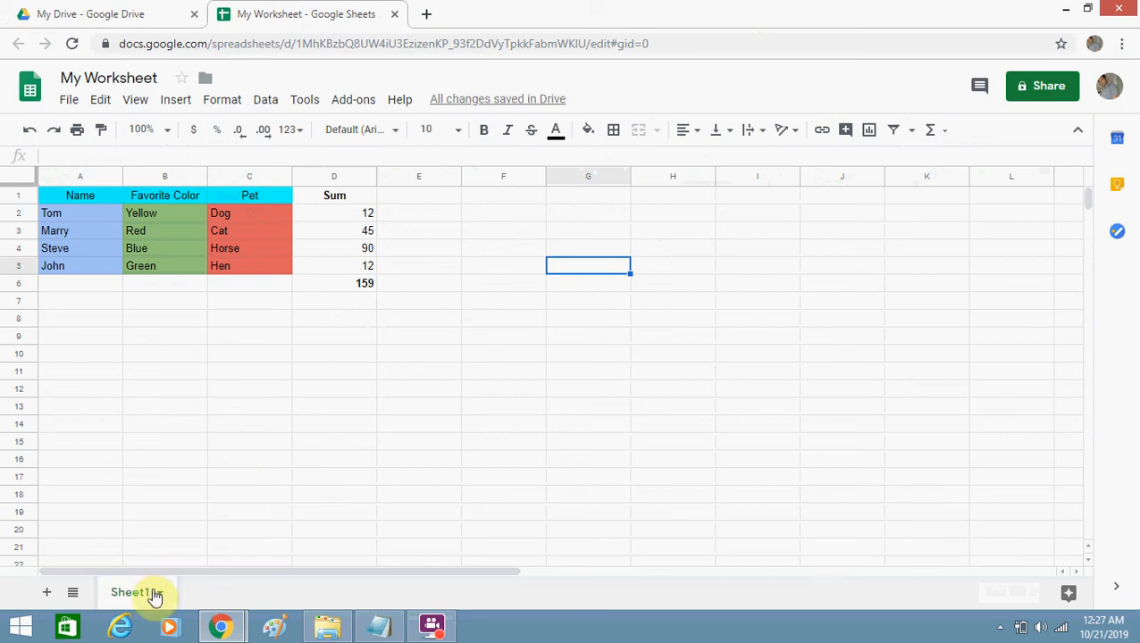
- Add two new blank sheets to the spreadsheet and return to Sheet1
click(44, 597)
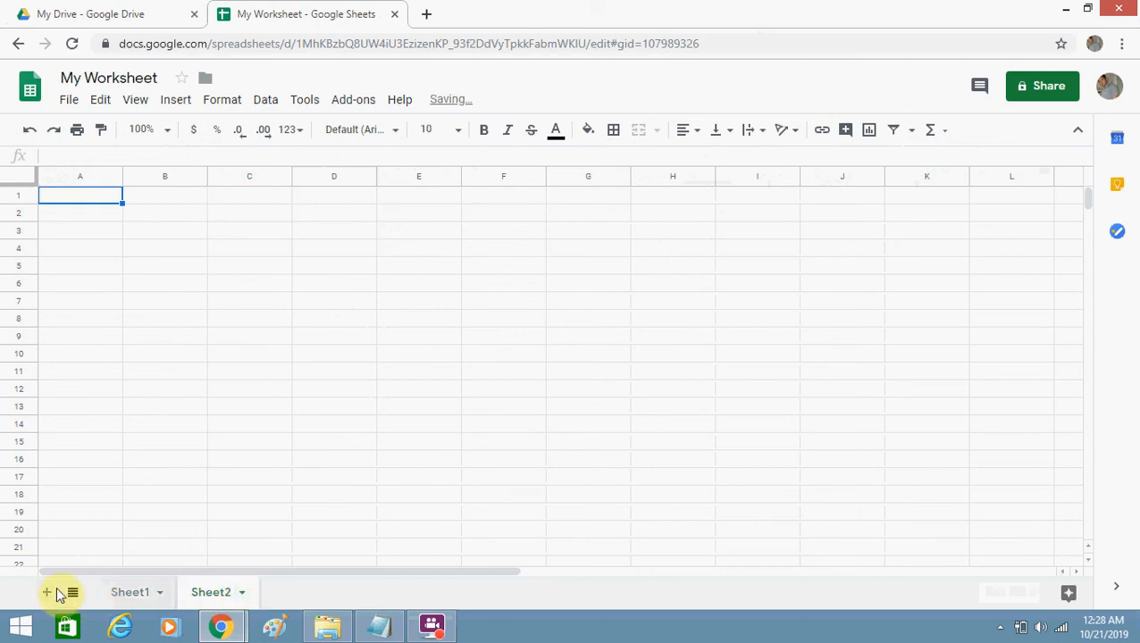
click(49, 593)
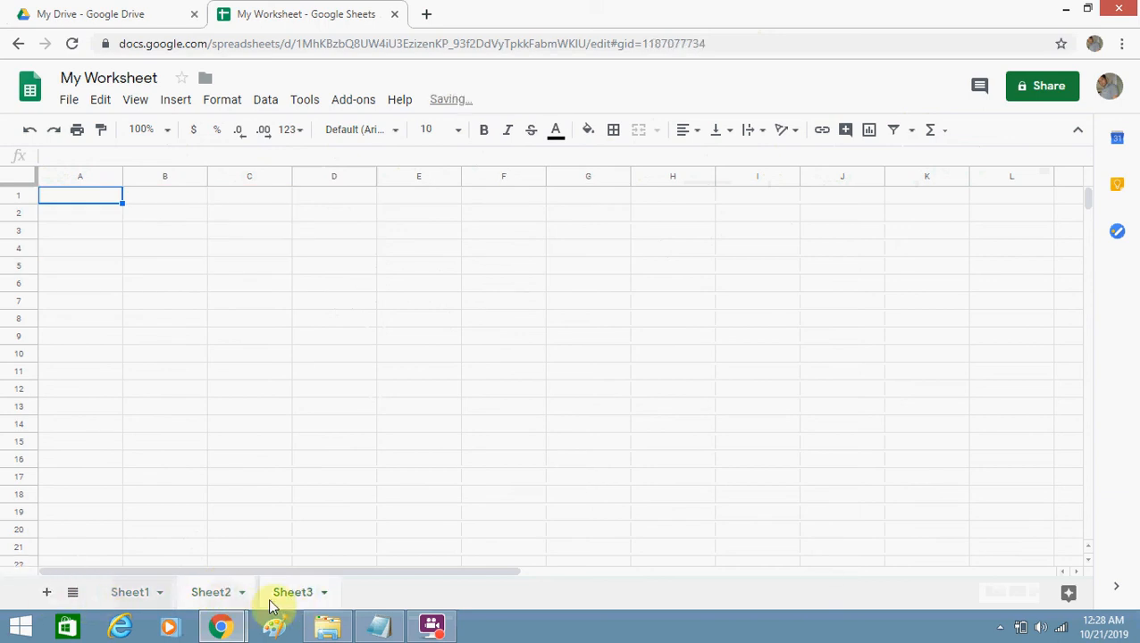
click(113, 596)
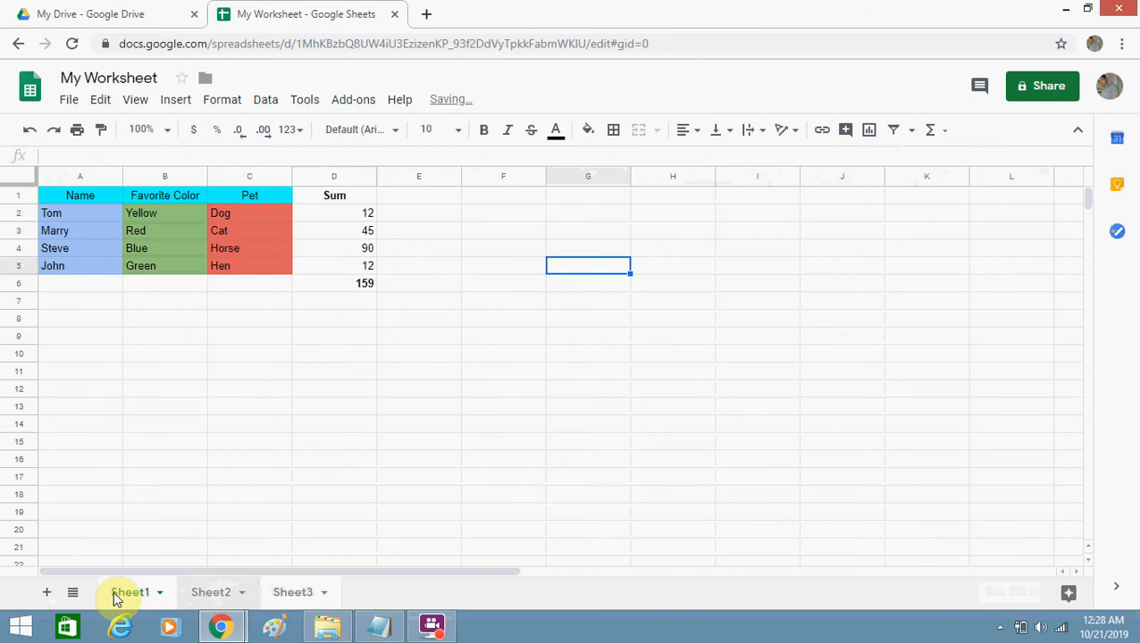
click(414, 350)
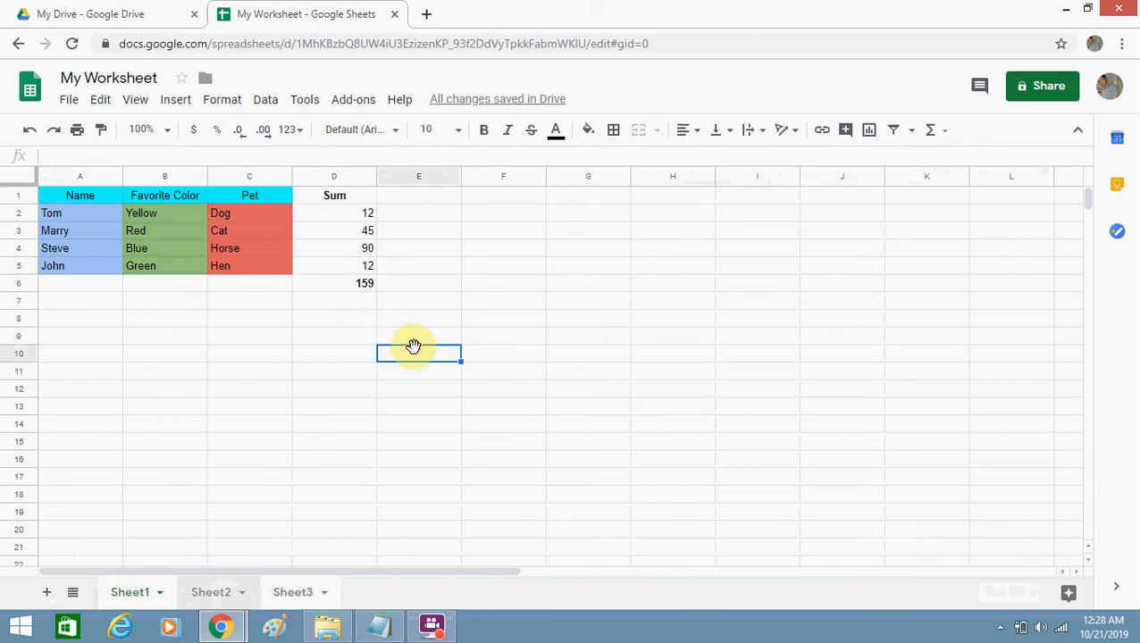
- View Sheet2 and Sheet3, and look over the available sheet options for Sheet1
click(218, 594)
click(287, 600)
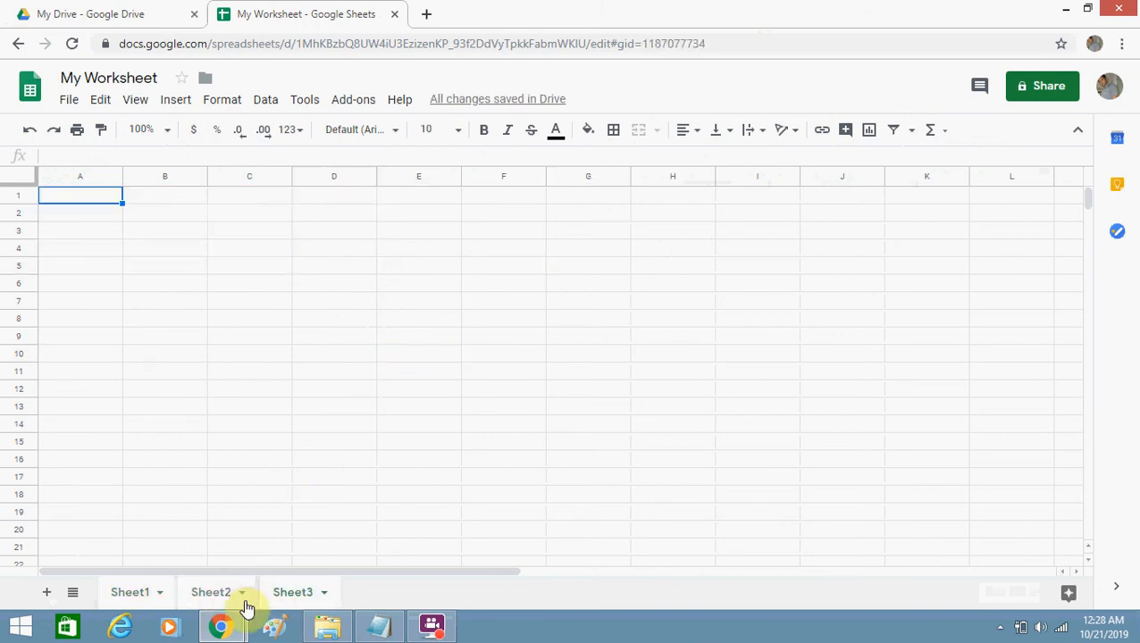
click(134, 597)
click(159, 593)
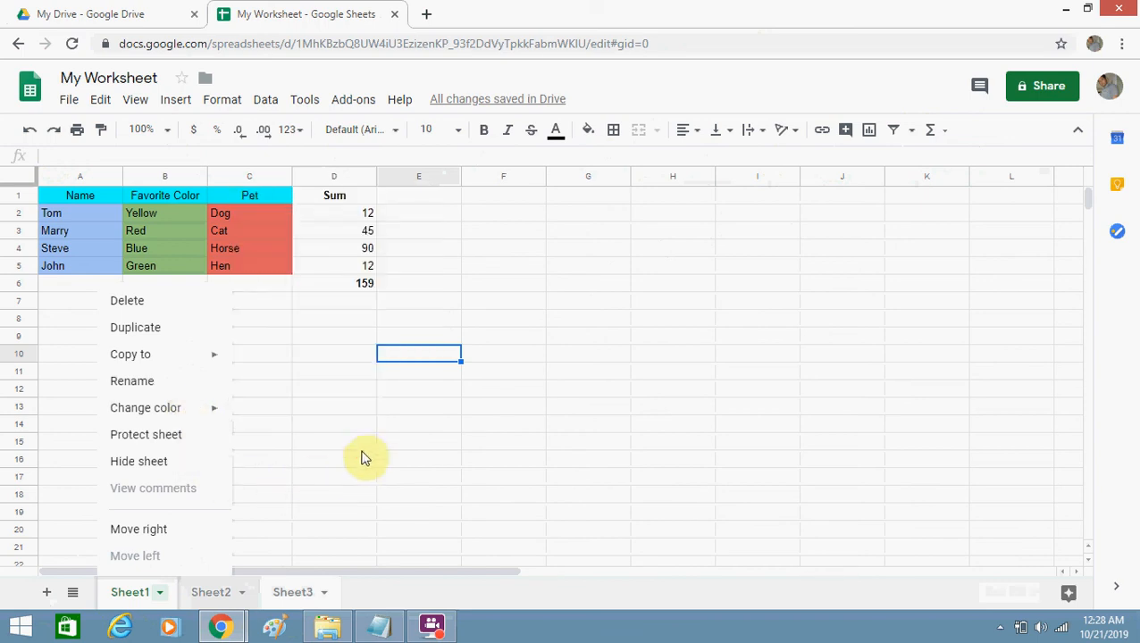
click(364, 443)
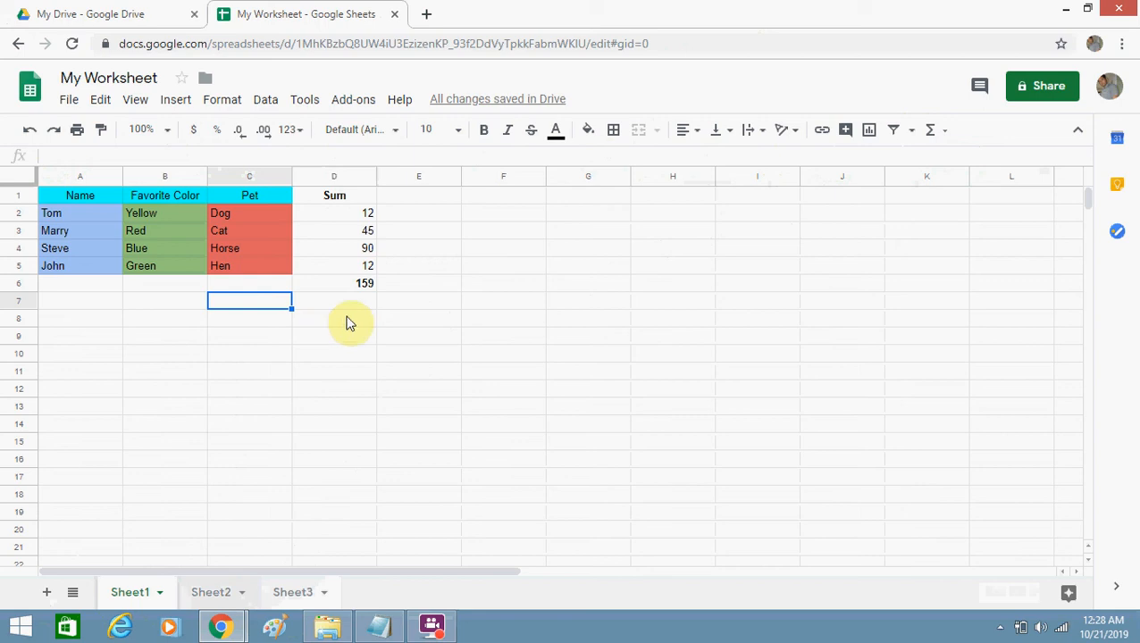
click(436, 635)
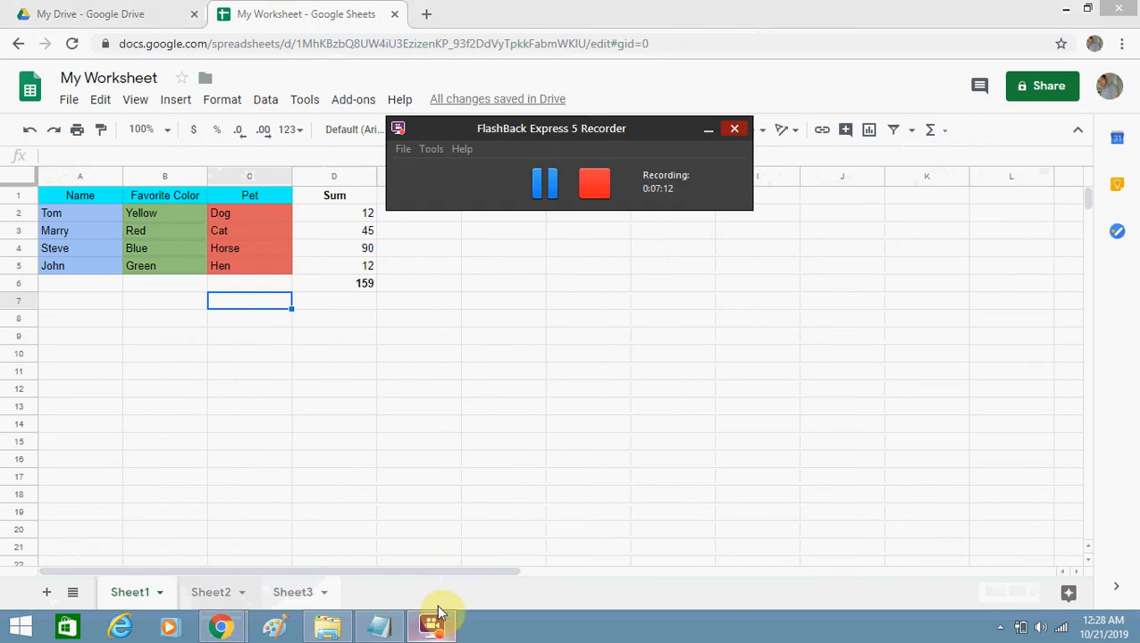